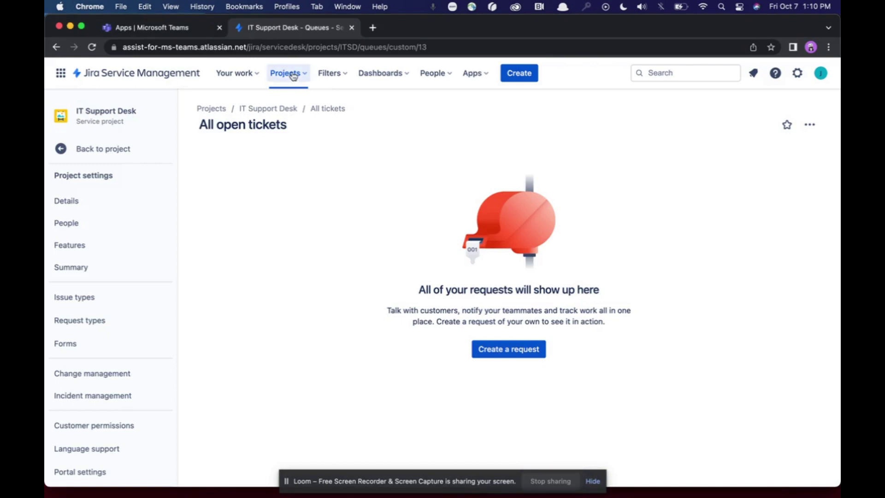
Step: Open the chat channel configuration of the IT Support Desk (ITSD) service project
click(293, 76)
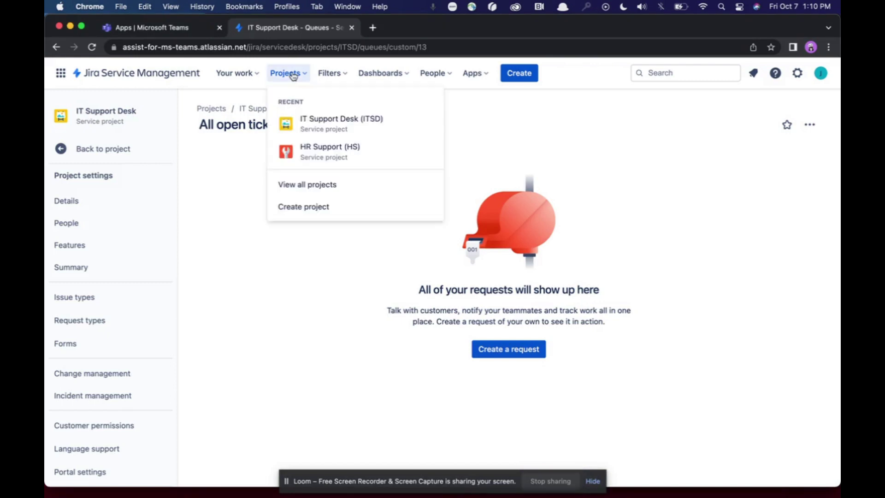
click(314, 121)
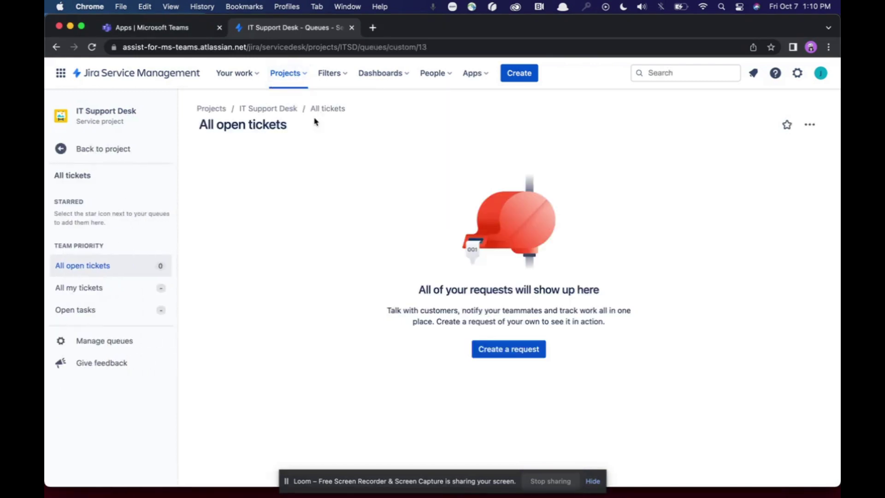
click(118, 157)
scroll(106, 323, down, 2)
scroll(107, 359, down, 2)
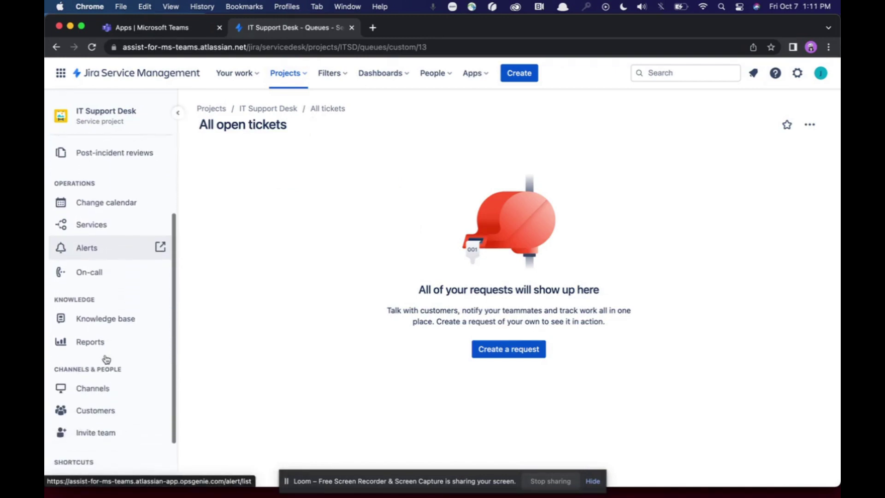
click(105, 396)
scroll(106, 391, down, 1)
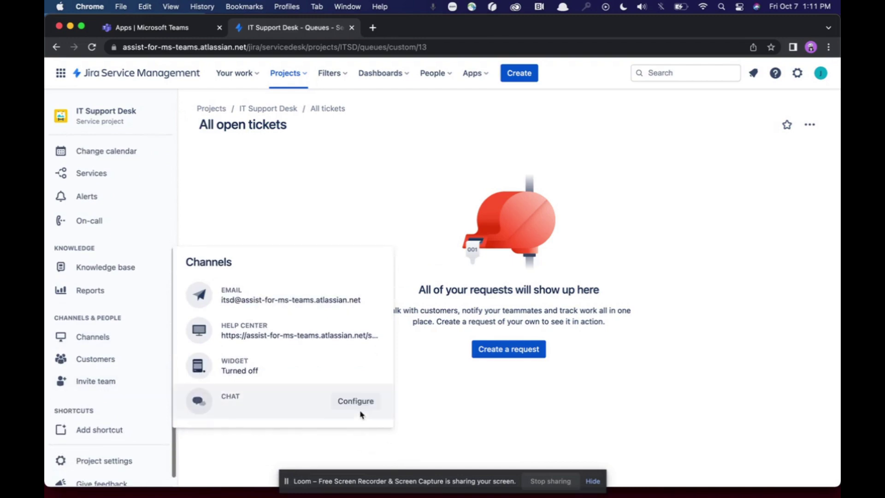
click(358, 402)
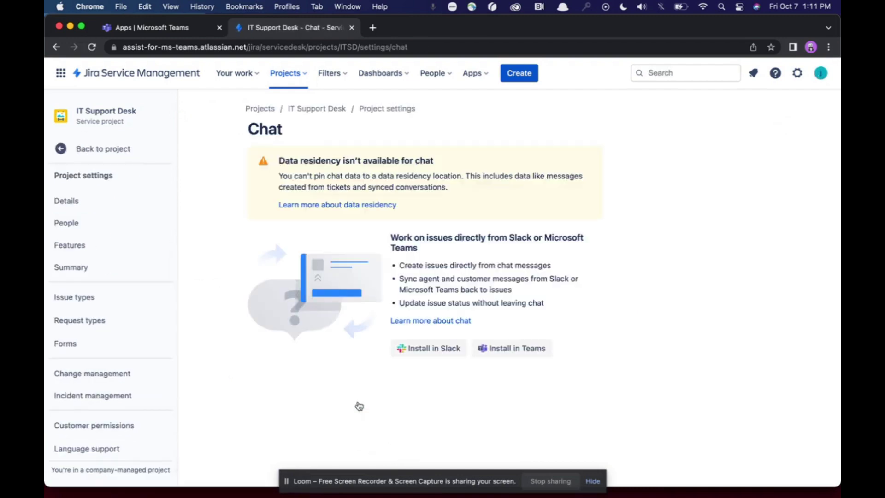
Step: Start the Teams installation of Assist and open its launcher link in a separate browser tab using the Teams web app
click(518, 349)
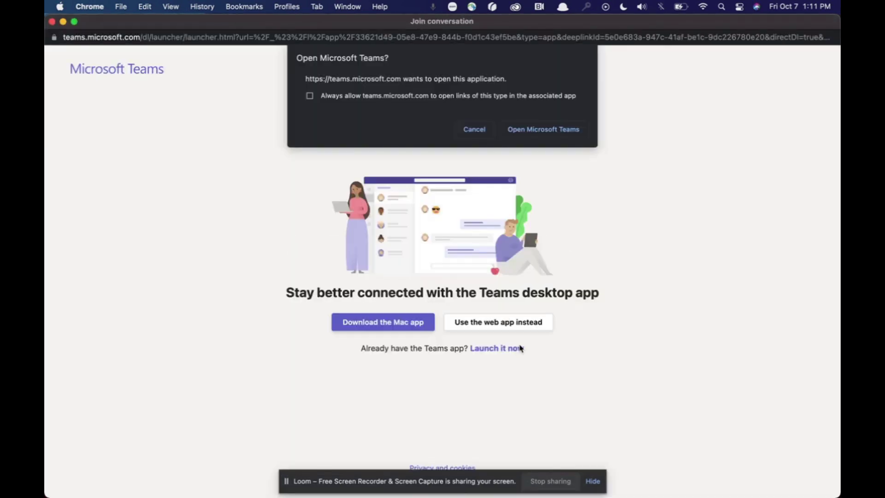
click(408, 35)
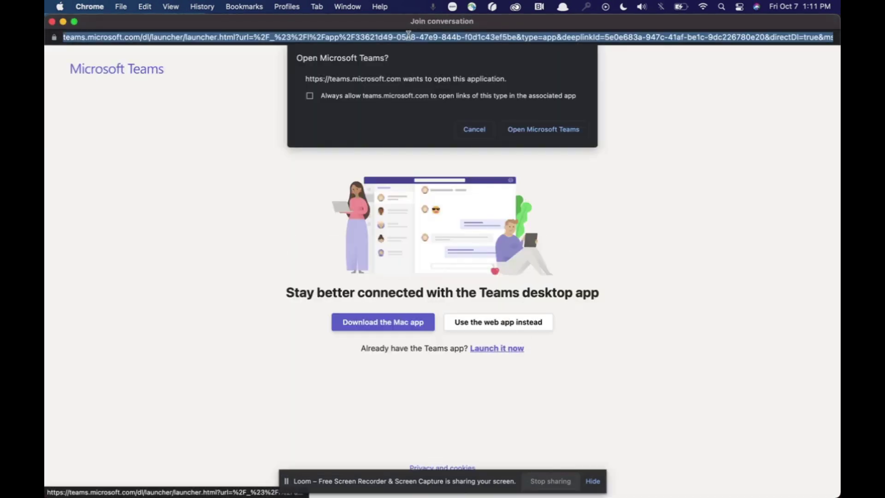
click(52, 22)
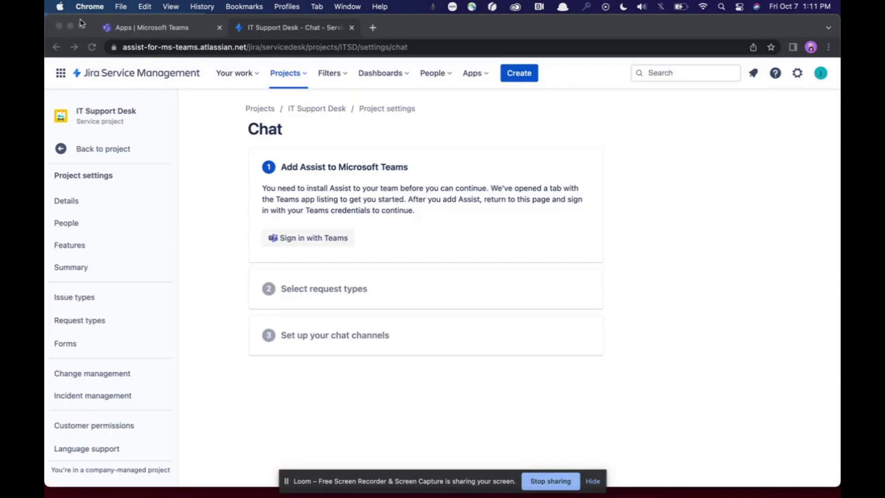
click(118, 27)
key(super+t)
text(https://teams.microsoft.com/dl/launcher/launcher.html?url=%2F_%23%2Fl%2Fapp%2F33621d49-05e8-47e9-844b-f0d1c43ef5be&type=app&deeplinkId=5e0e683a-947c-41af-be1c-9dc226780e20&directDl=true&msLaunch=true&enableMobilePage=true&suppressPrompt=true)
key(Return)
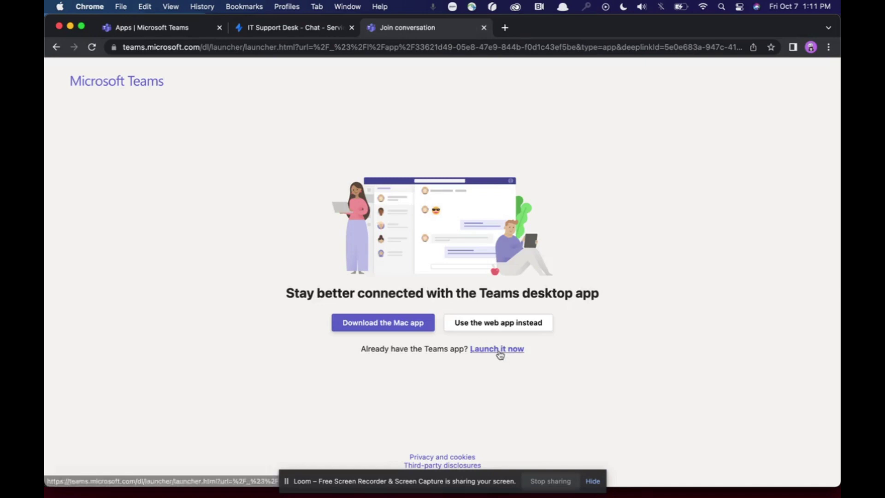
click(464, 326)
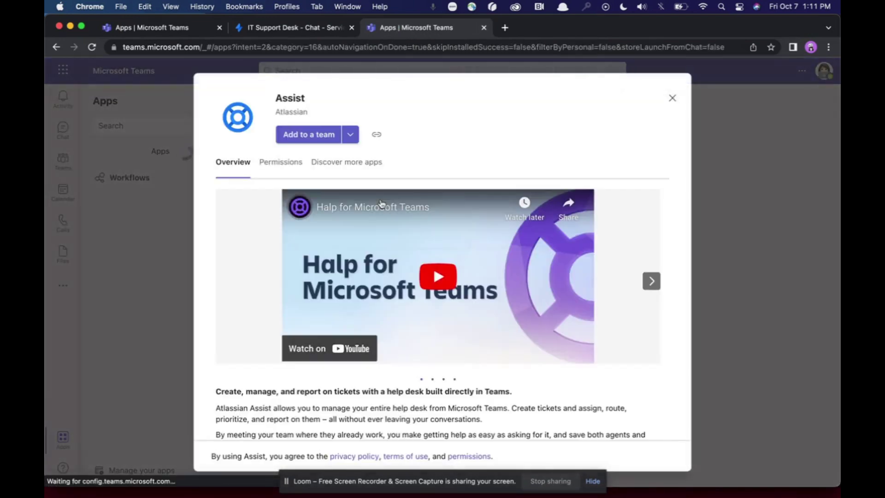
Step: Add Assist to the IT Agent Triage > General channel and set up its bot
click(309, 135)
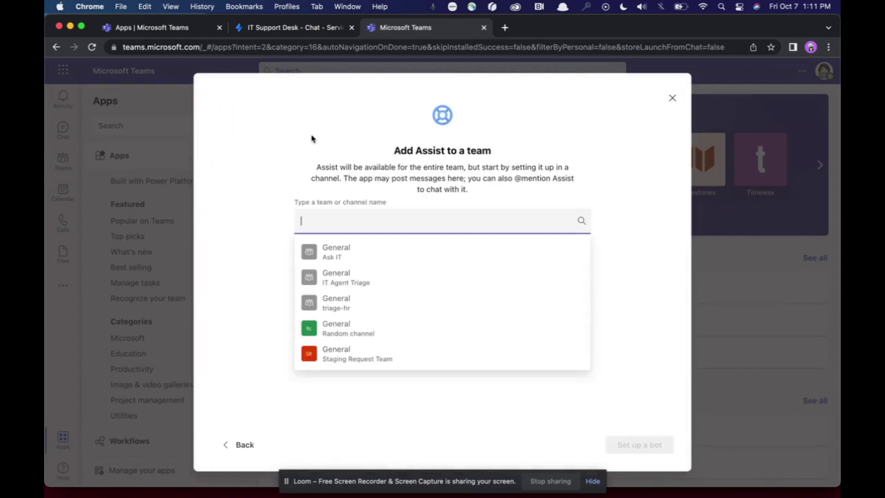
click(382, 285)
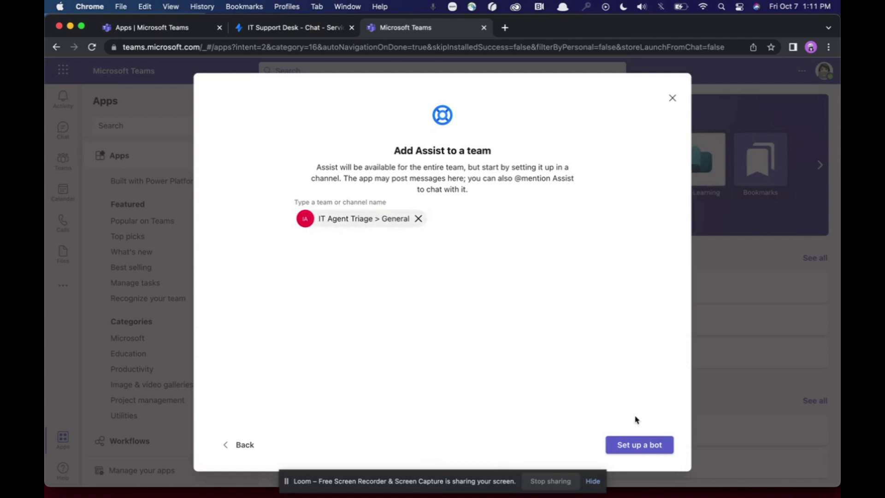
click(629, 443)
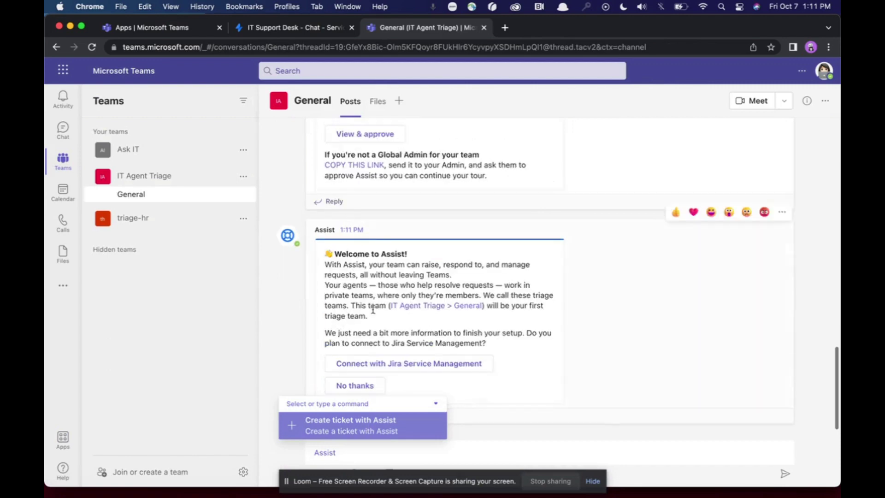
Step: Approve Assist as Global Admin with the signed-in Microsoft account, accept the requested permissions, and close the approval page
scroll(369, 198, up, 1)
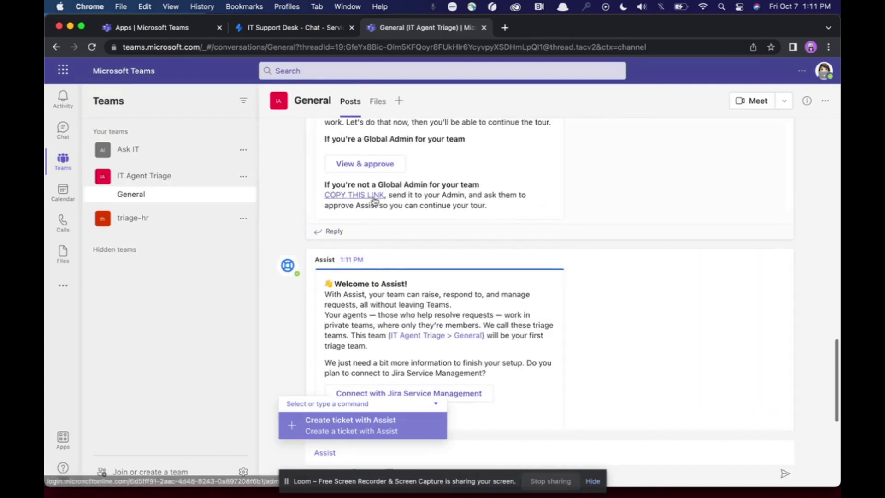
click(362, 163)
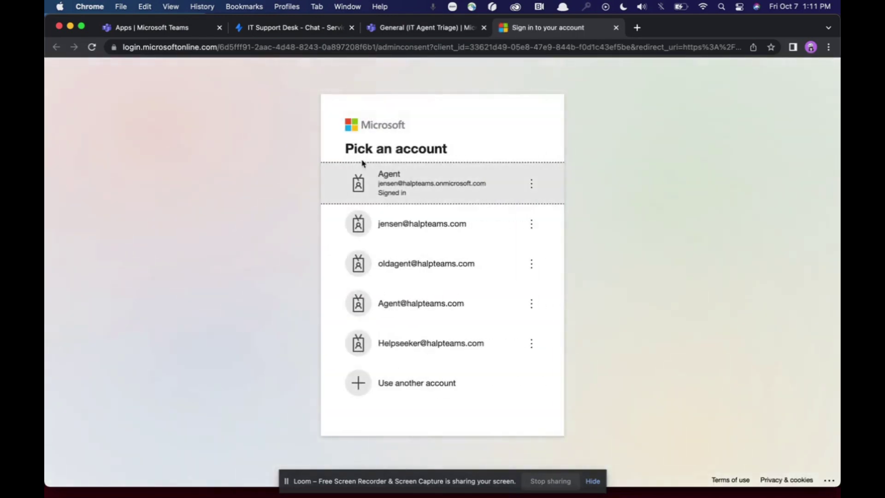
click(381, 181)
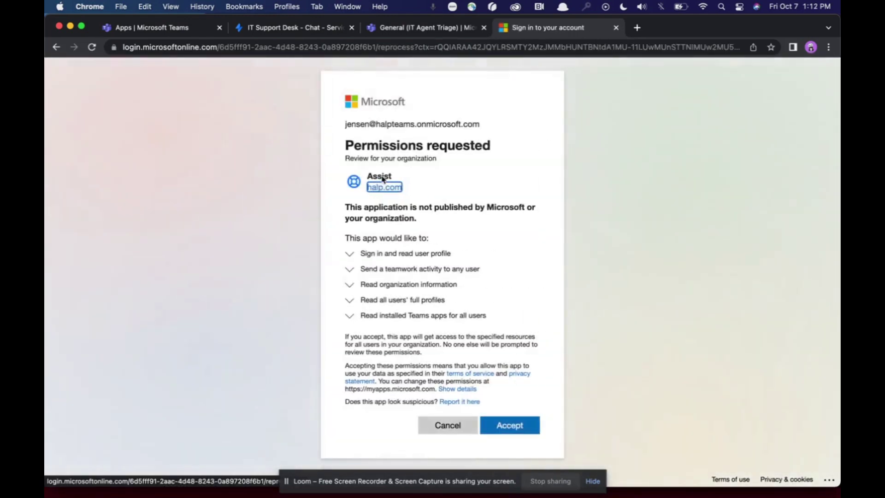
click(509, 425)
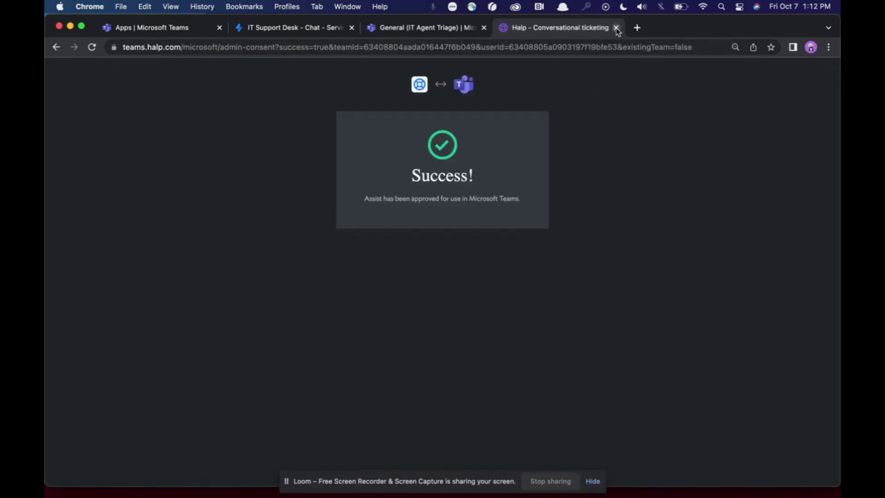
click(616, 28)
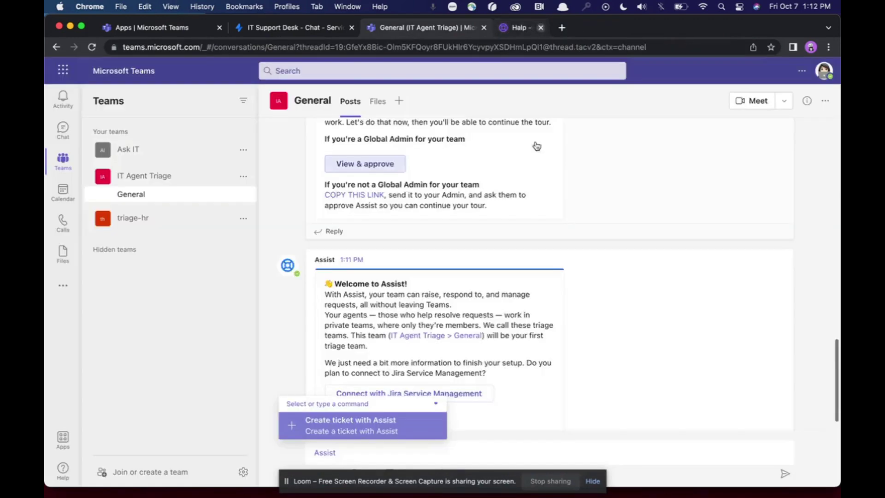
Step: Choose to connect Assist with Jira Service Management from its welcome post and read the remaining setup instruction
scroll(414, 300, down, 2)
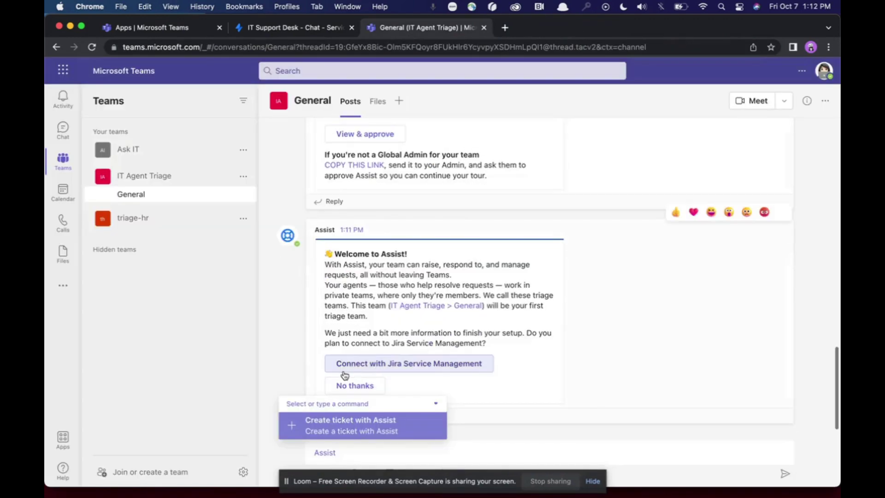
click(475, 364)
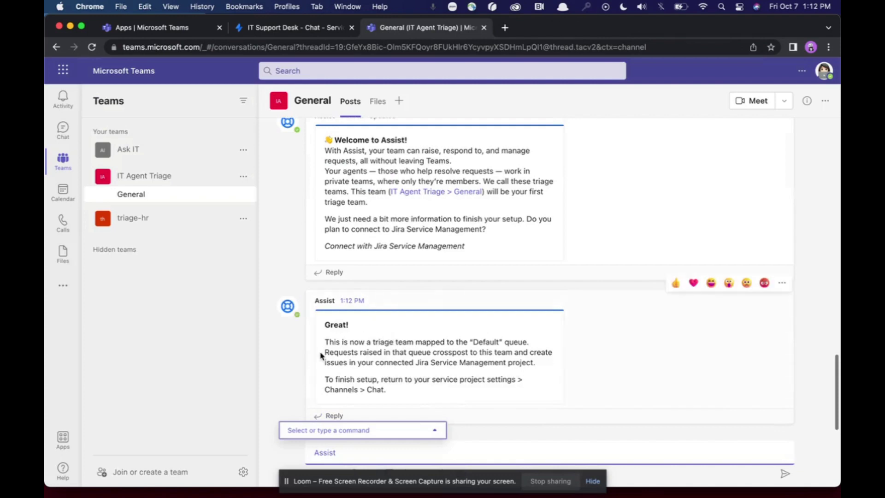
drag(322, 355, 329, 377)
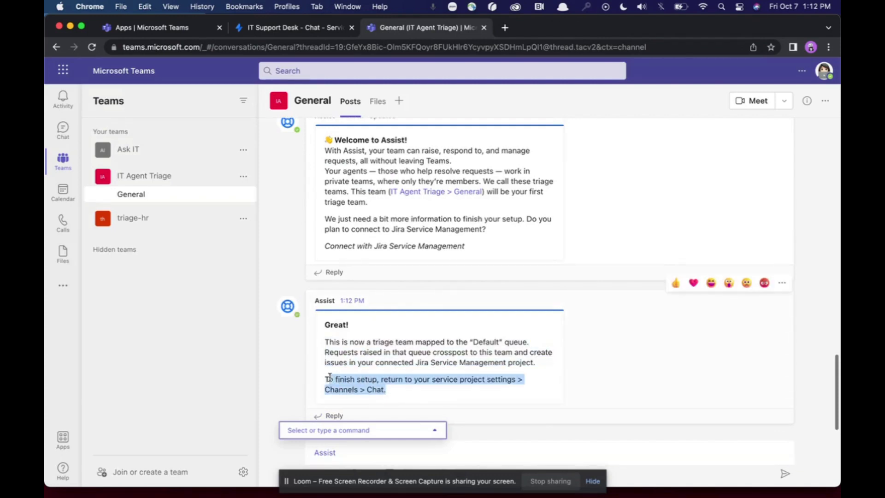
Step: Return to the IT Support Desk chat settings in Jira Service Management and sign in with Teams
click(155, 29)
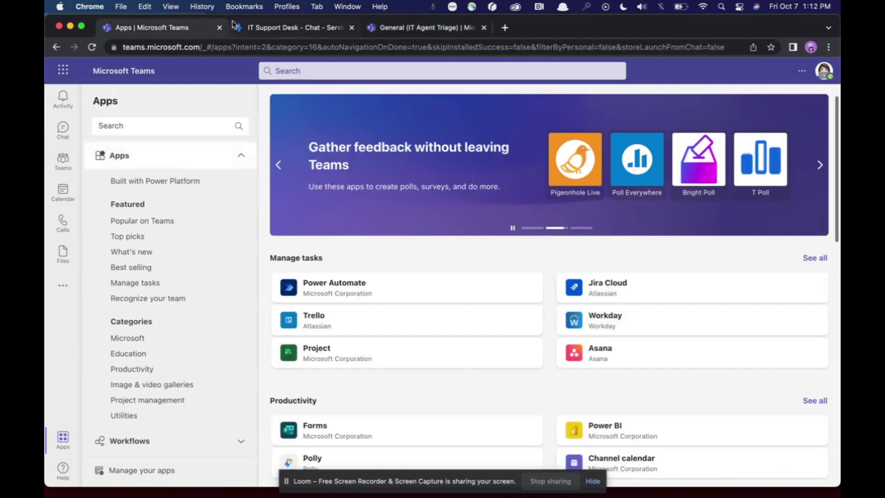
click(252, 28)
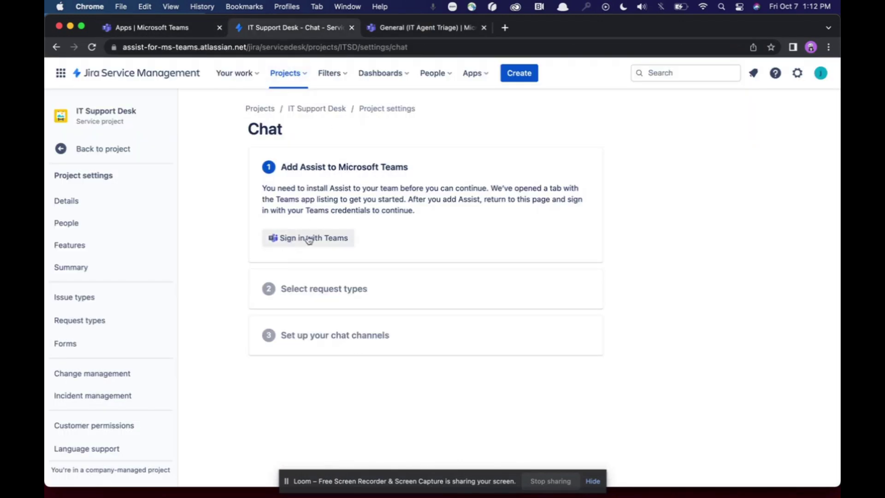
click(338, 238)
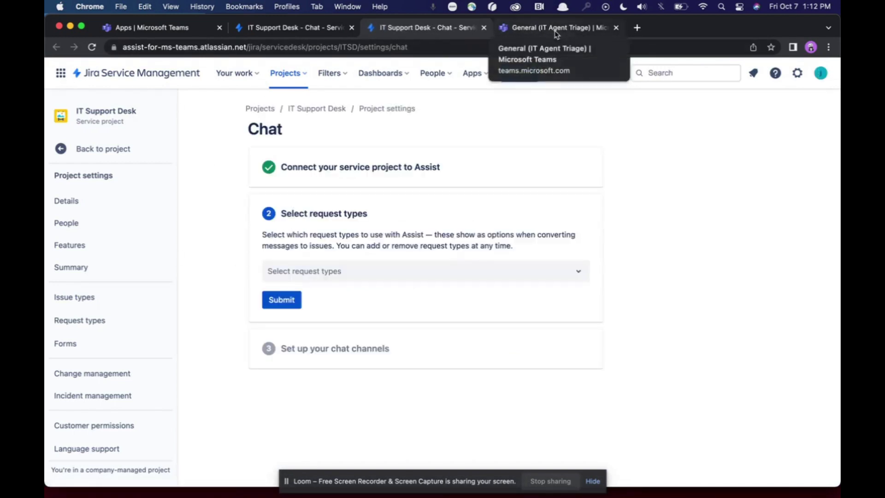
Step: Add the request types Get IT help, Get a guest wifi account and Fix an account problem, and continue to chat channel setup
click(366, 268)
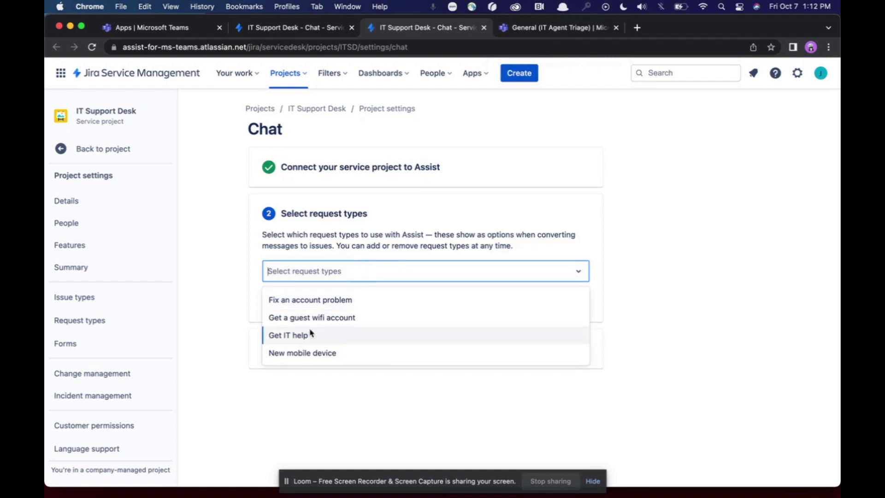
click(311, 334)
click(355, 275)
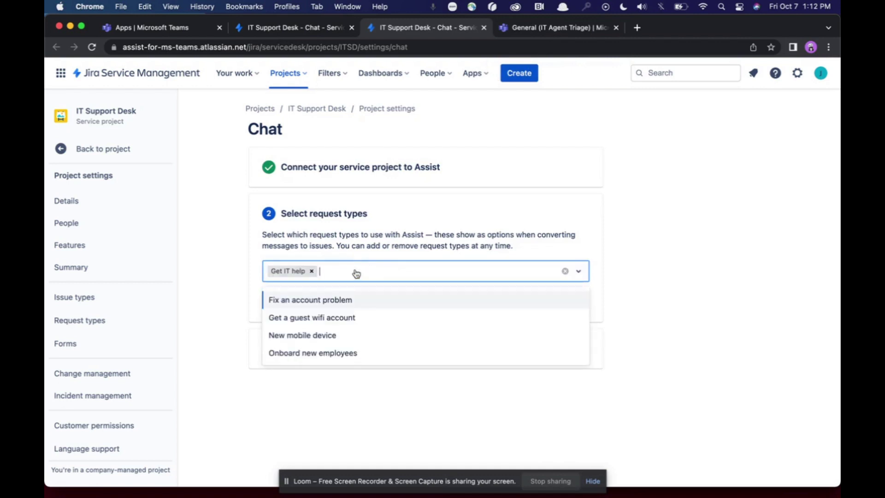
click(324, 319)
click(438, 271)
click(355, 300)
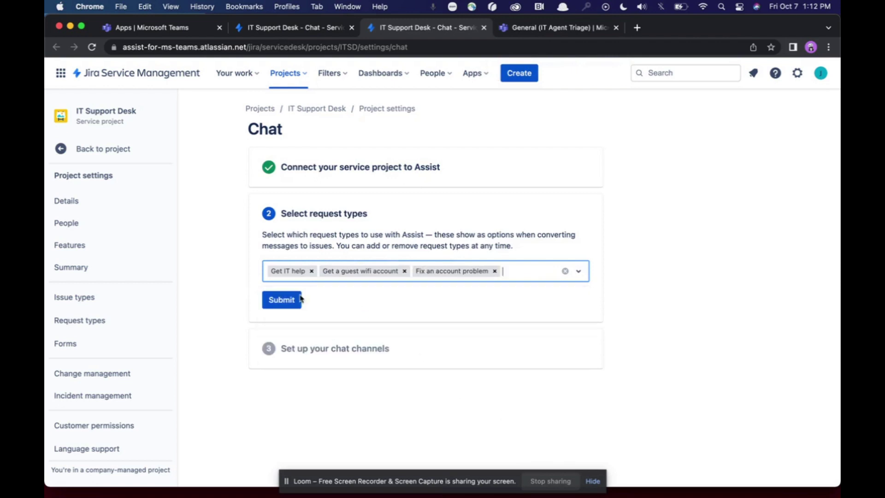
click(285, 302)
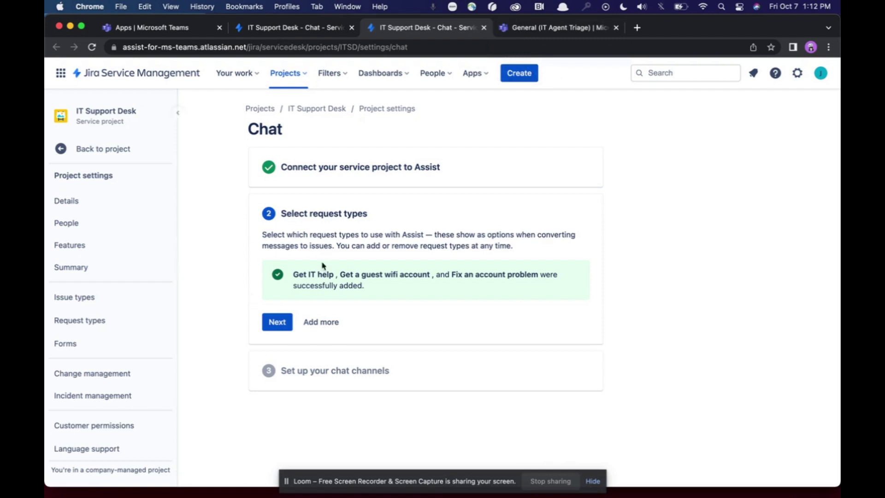
click(270, 325)
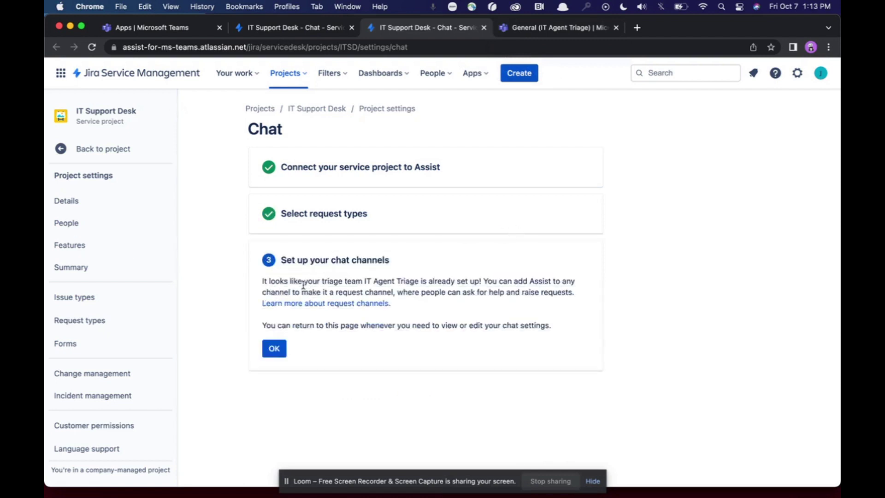
Step: Read the chat channels note about the IT Agent Triage team and finish the chat setup
drag(260, 281, 348, 343)
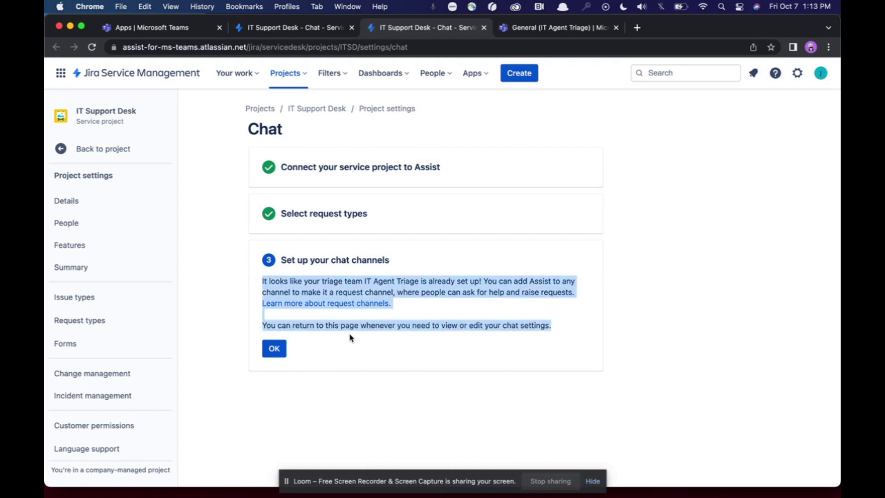
click(352, 336)
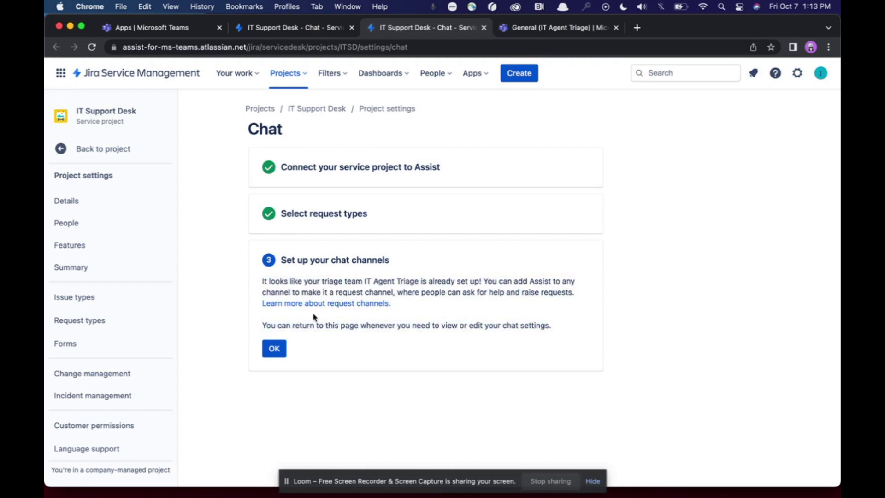
drag(321, 281, 418, 282)
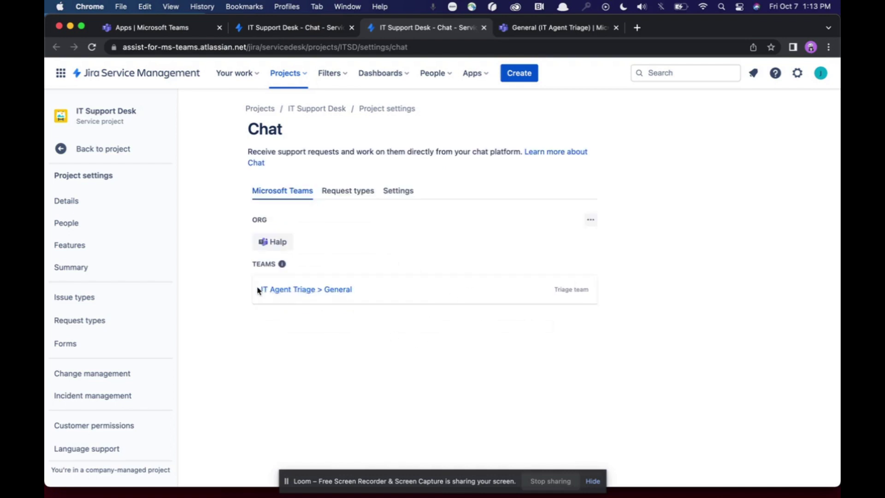
Step: Review the project's connected Microsoft Teams channel, its chat request types and the approvals setting
drag(258, 290, 379, 295)
click(391, 297)
click(338, 196)
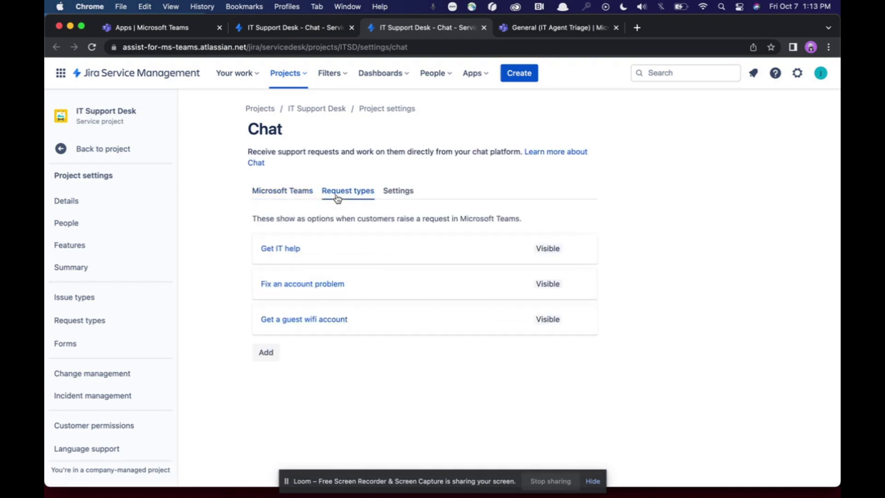
click(398, 193)
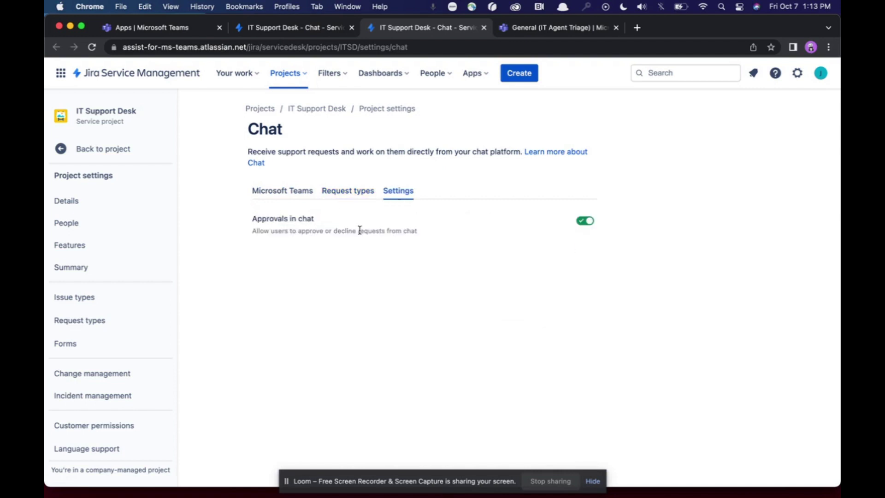
click(274, 192)
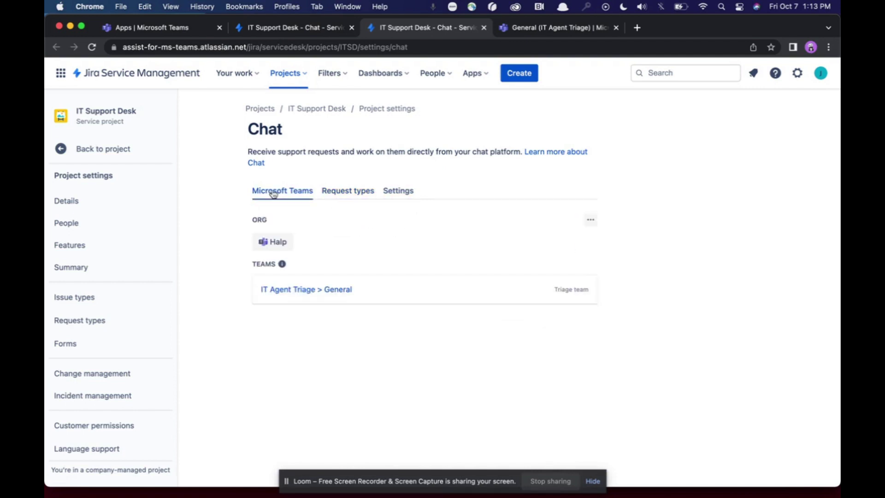
Step: Switch to Microsoft Teams and open the catalogue for adding more apps to the Ask IT team
click(525, 30)
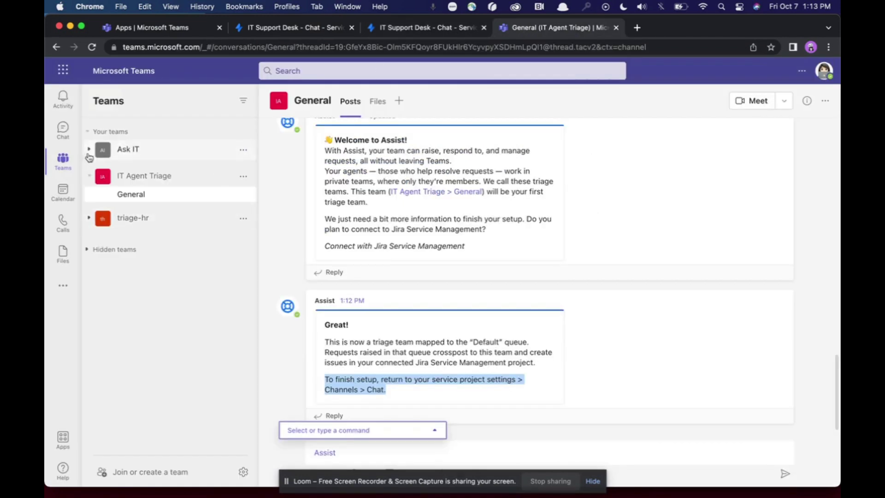
click(125, 151)
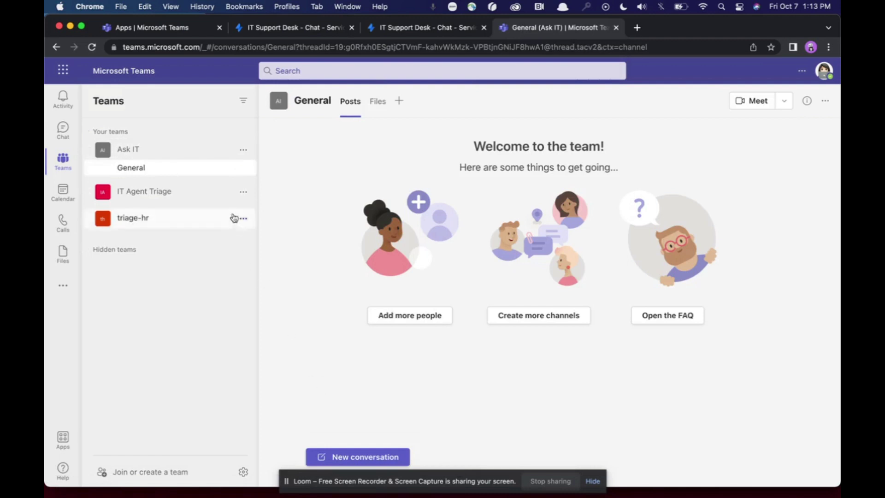
click(243, 150)
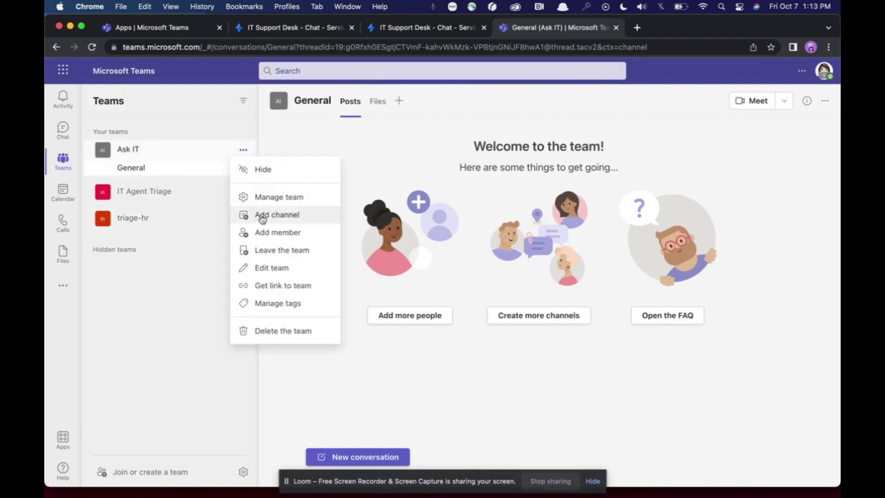
click(286, 202)
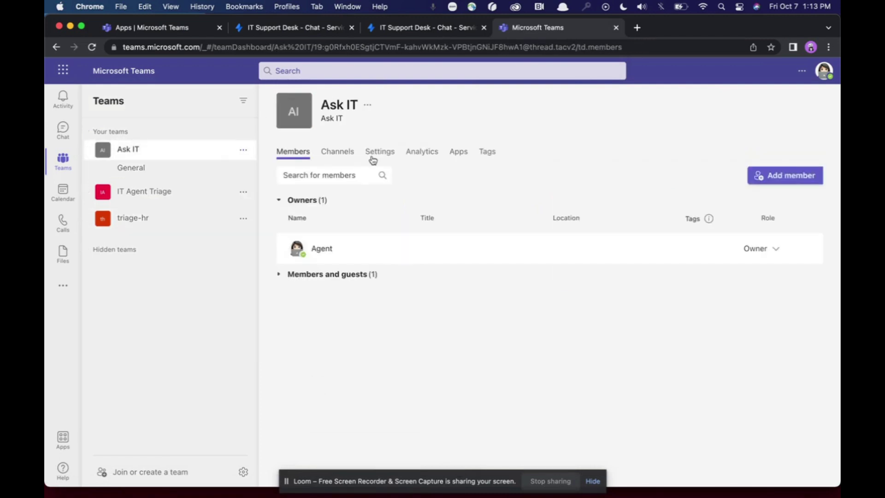
click(459, 153)
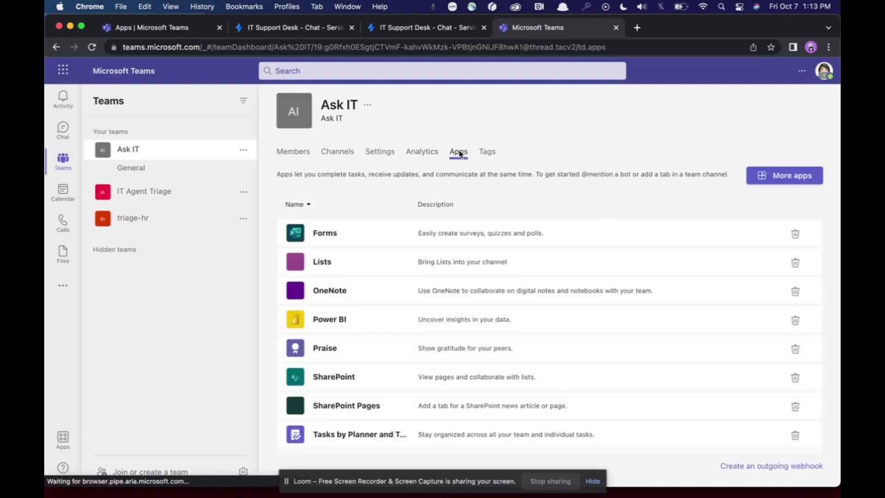
click(804, 179)
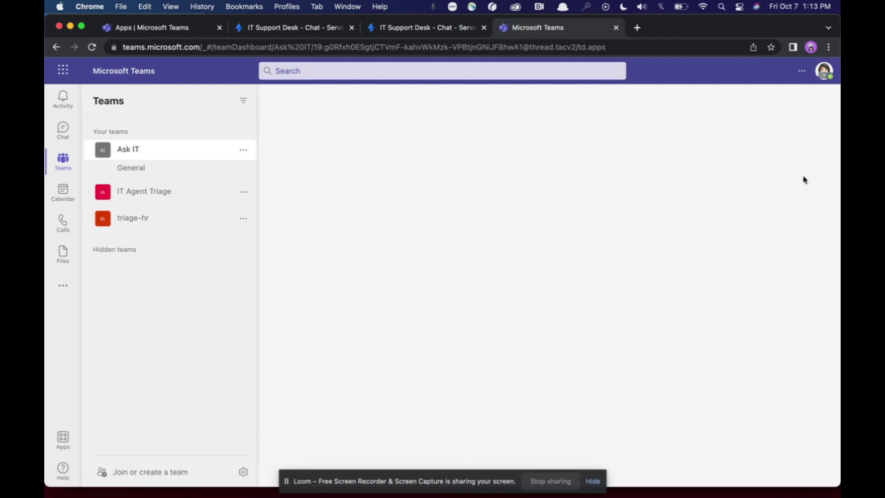
Step: Find the Assist app and set it up as a bot in the Ask IT > General channel
click(197, 129)
text(ass)
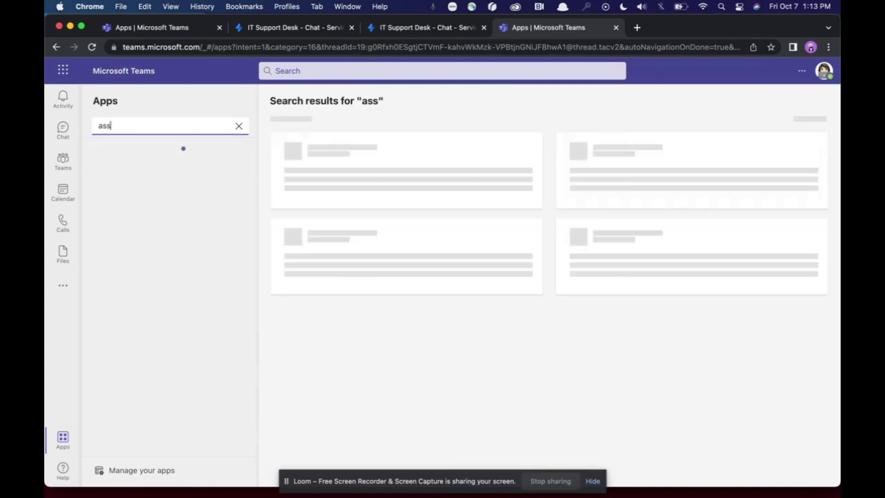
click(328, 180)
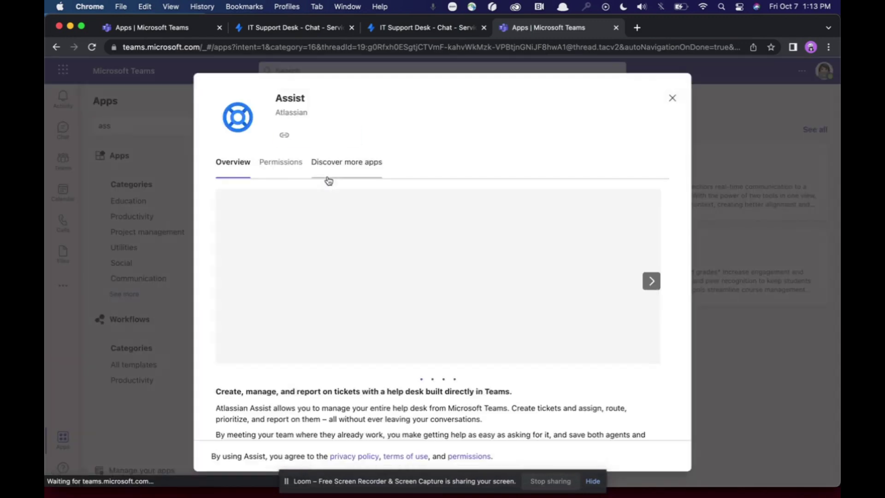
click(334, 138)
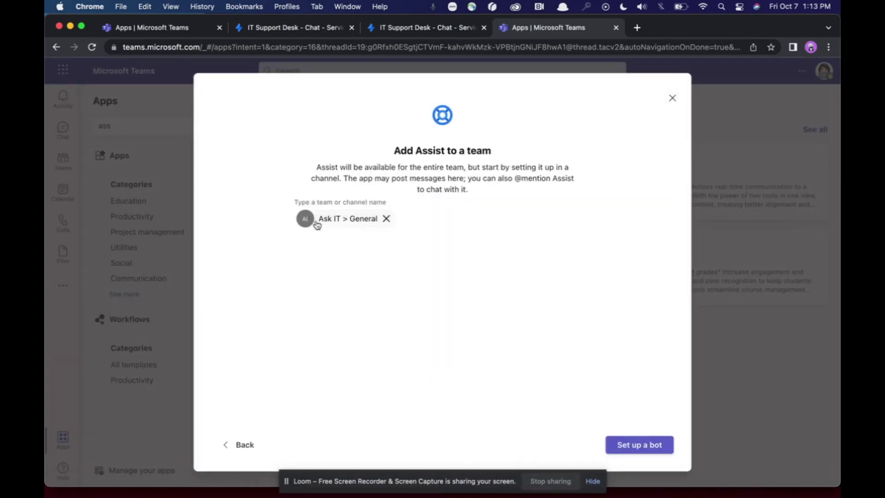
drag(317, 219, 386, 220)
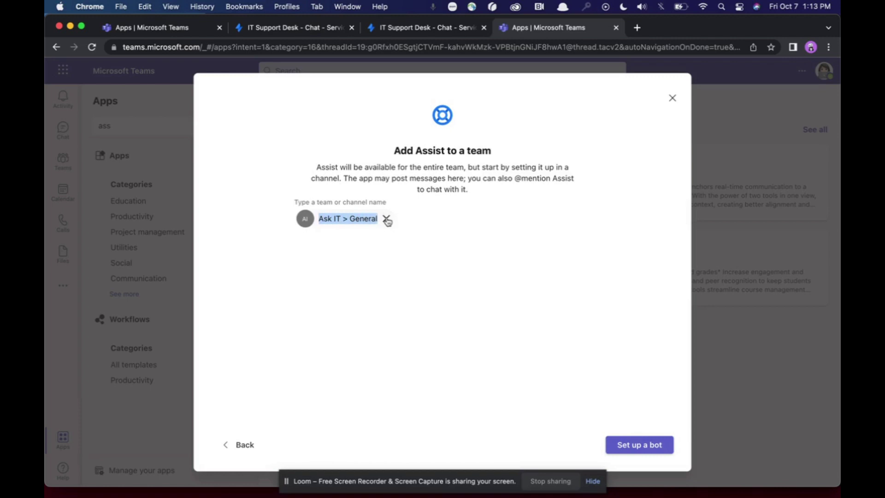
click(644, 443)
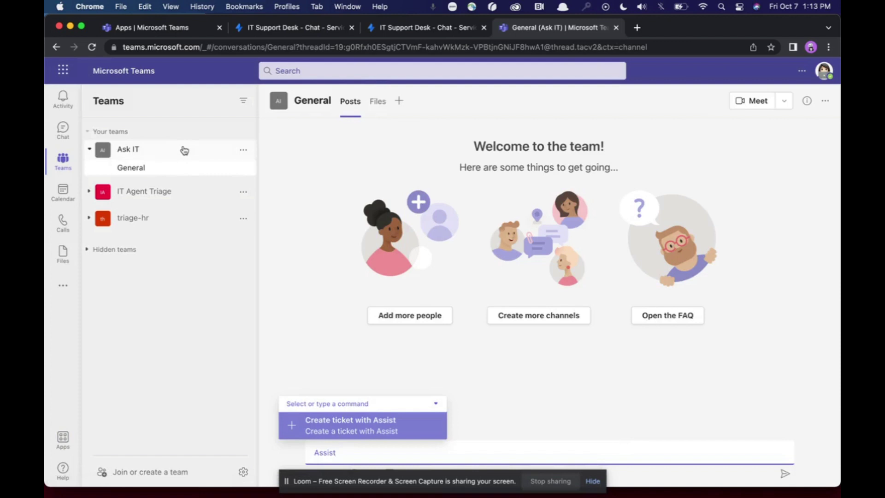
Step: Start an Assist request from the Ask IT General channel's message composer, using the form Fix an account problem
click(178, 153)
click(175, 154)
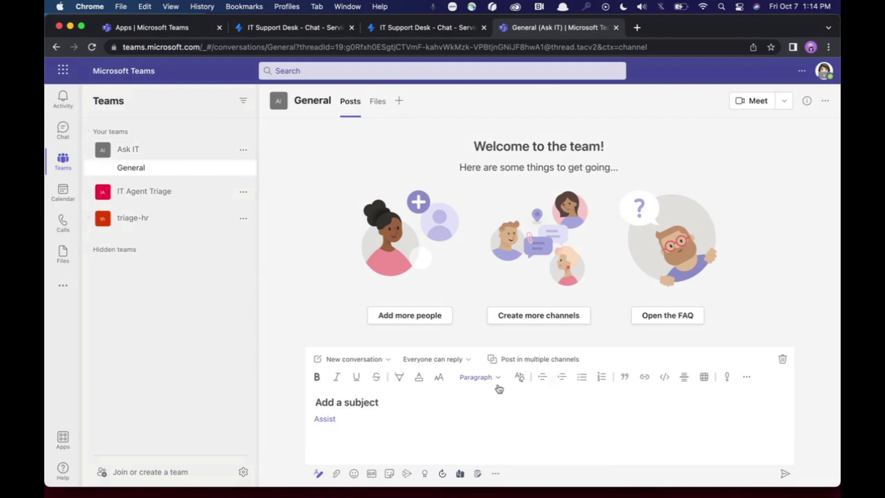
click(424, 413)
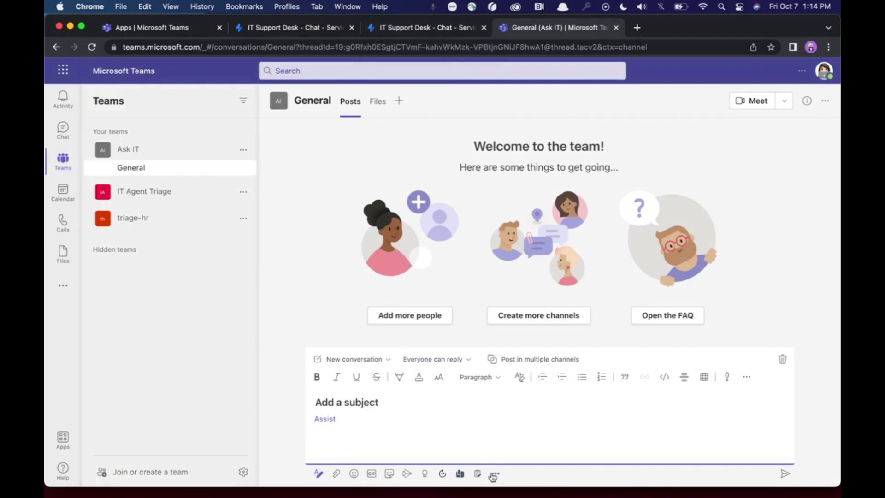
click(493, 475)
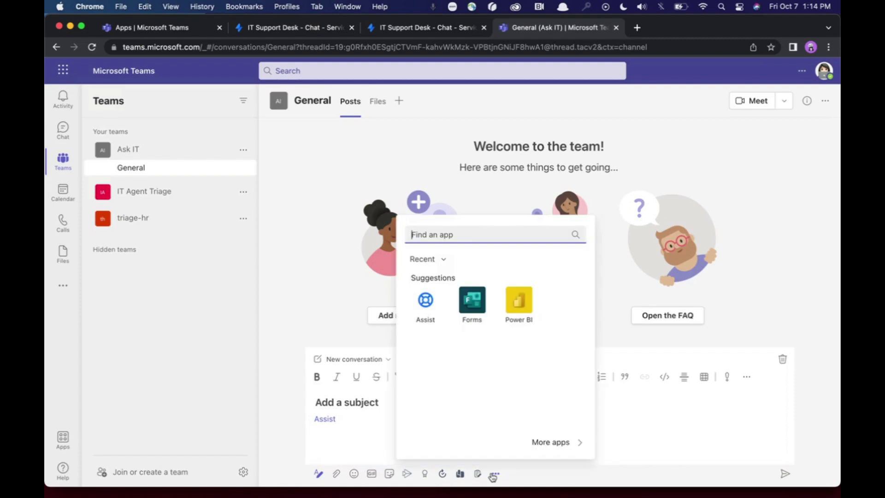
click(432, 306)
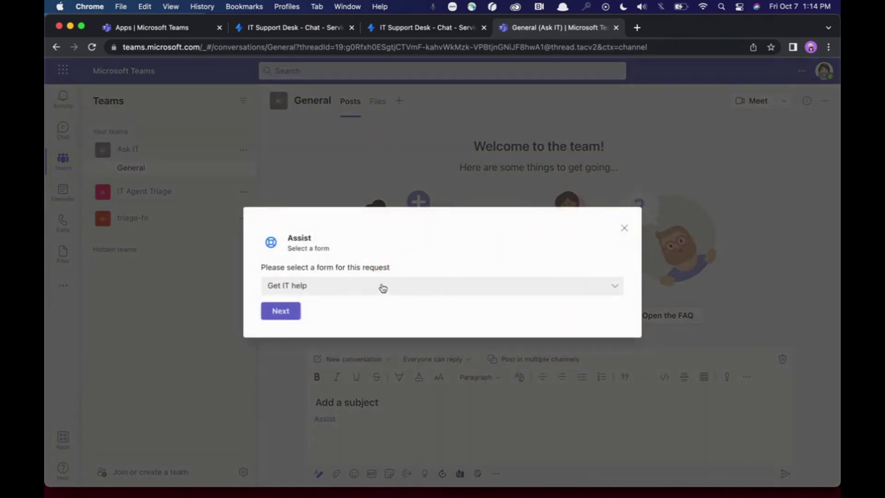
click(378, 287)
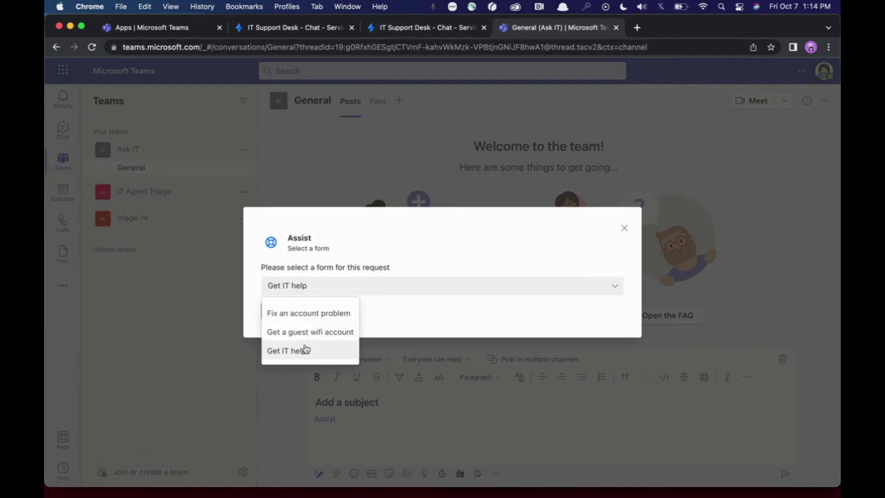
click(309, 317)
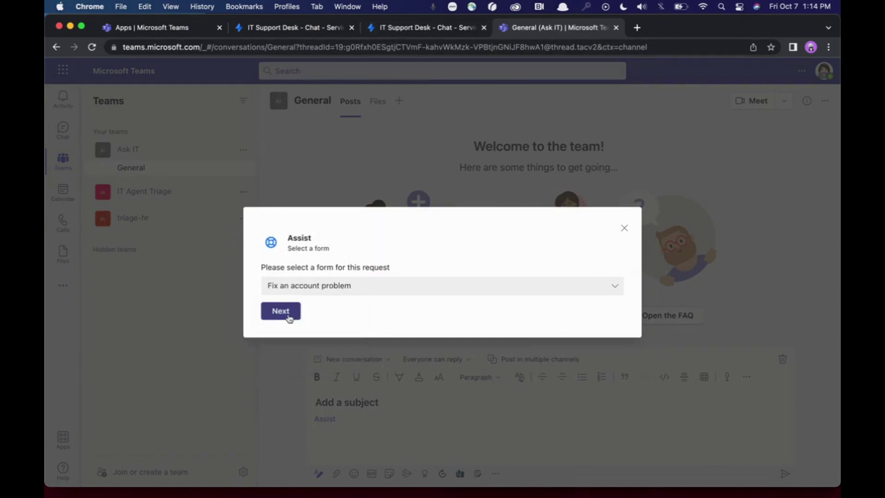
click(289, 313)
Step: Create the ticket with the summary "My VPN is down" and the description "its down!"
click(306, 258)
text(My VPN is down)
click(268, 308)
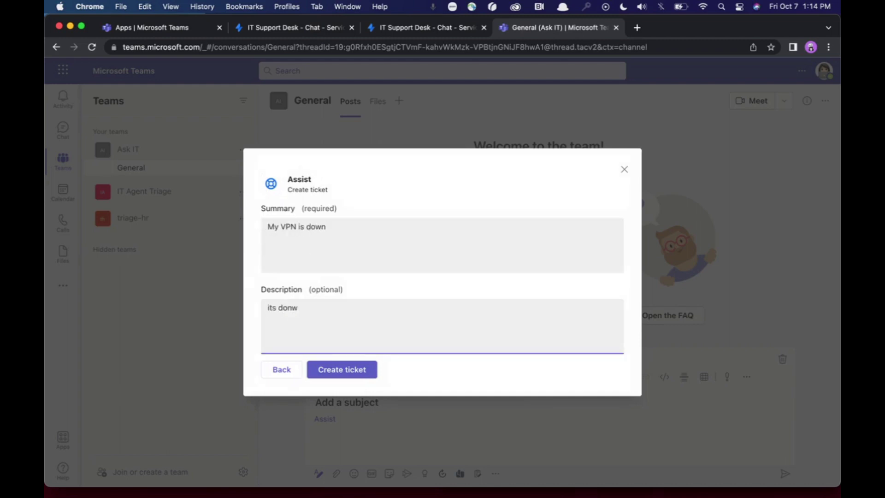
text(its down!)
click(370, 374)
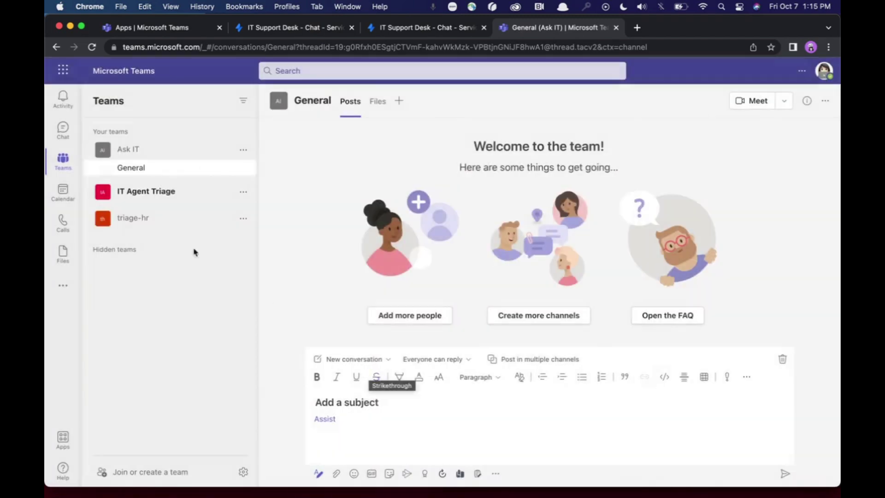
Step: Open ticket ITSD-1 from the IT Agent Triage channel in a separate browser window and review its request details
click(104, 191)
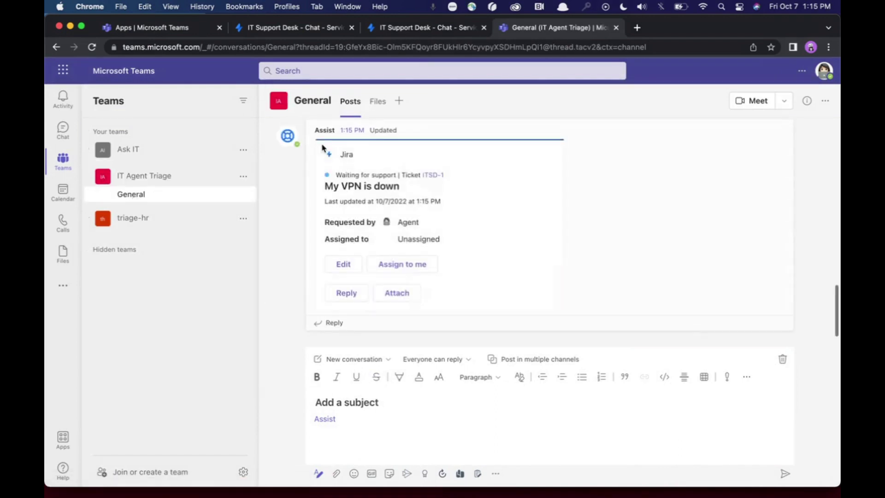
drag(326, 157, 460, 292)
click(419, 169)
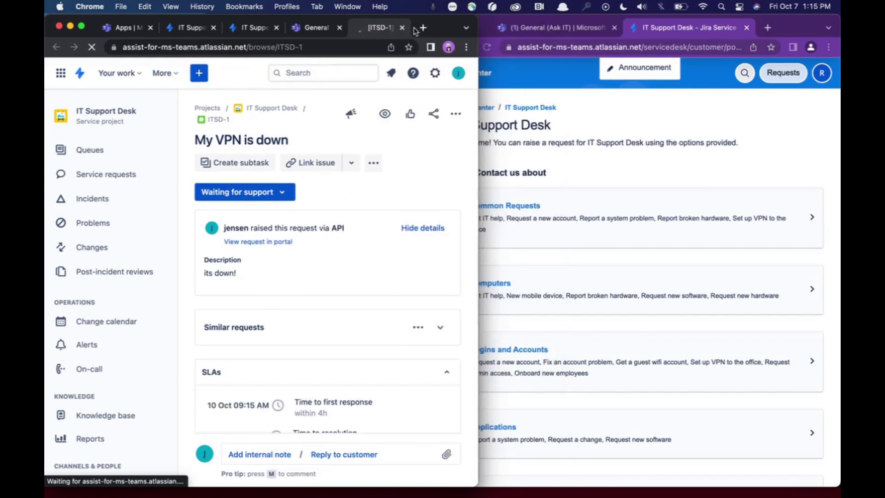
drag(397, 28, 632, 27)
drag(585, 227, 716, 231)
drag(565, 257, 599, 275)
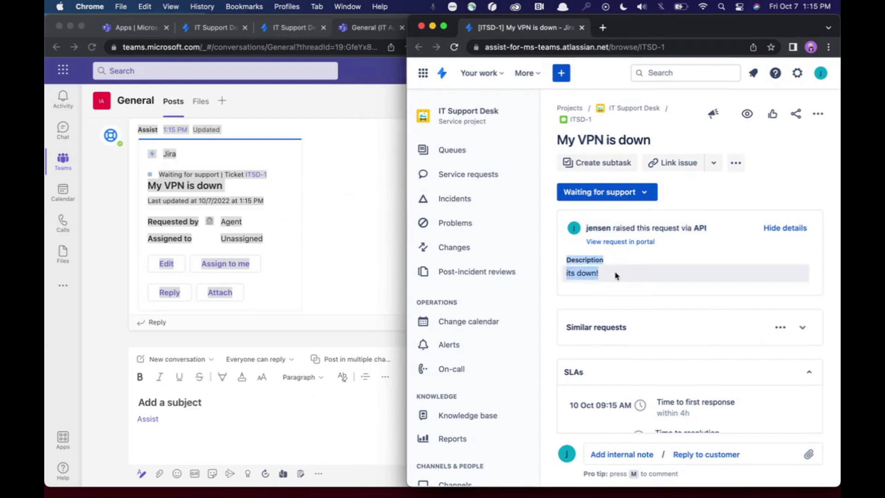
Step: Assign the My VPN is down ticket to yourself from its Teams card and check the assignee in Jira
click(284, 247)
click(237, 269)
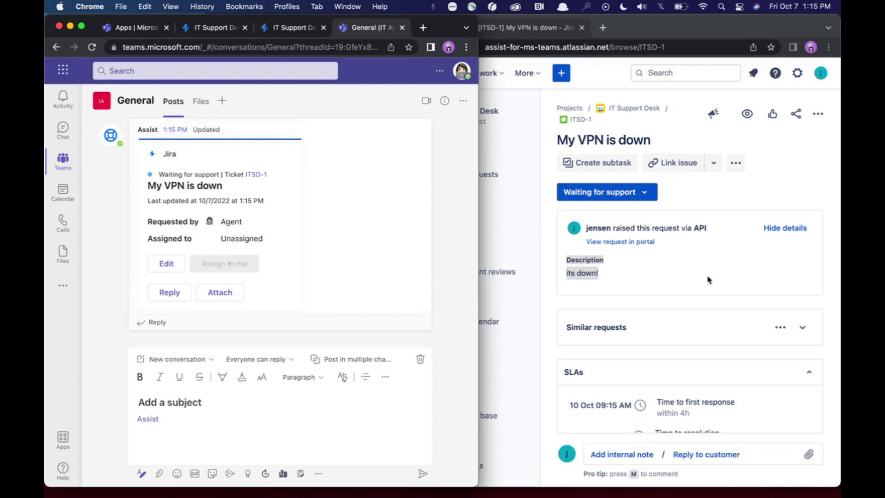
scroll(708, 279, down, 3)
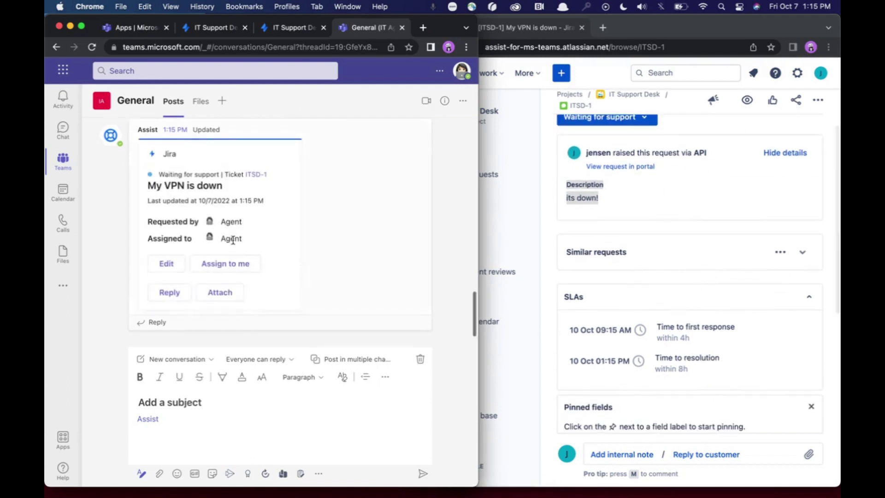
click(544, 271)
scroll(637, 290, down, 1)
scroll(599, 276, up, 5)
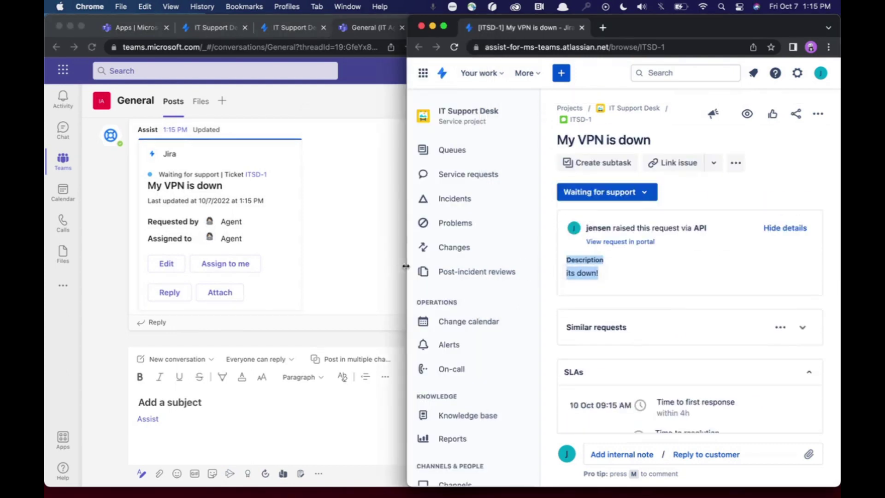
key(super+minus)
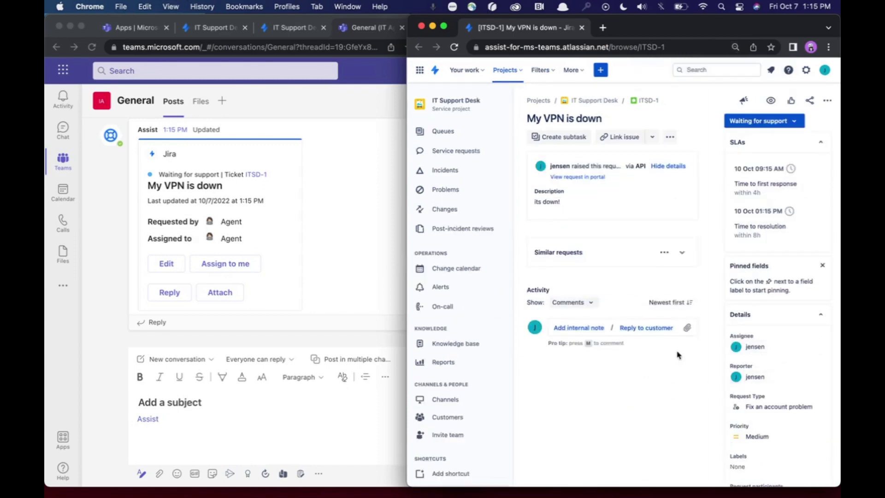
Step: Reply to the customer on the Jira ticket with "Hey were on it!" and save the comment
click(654, 333)
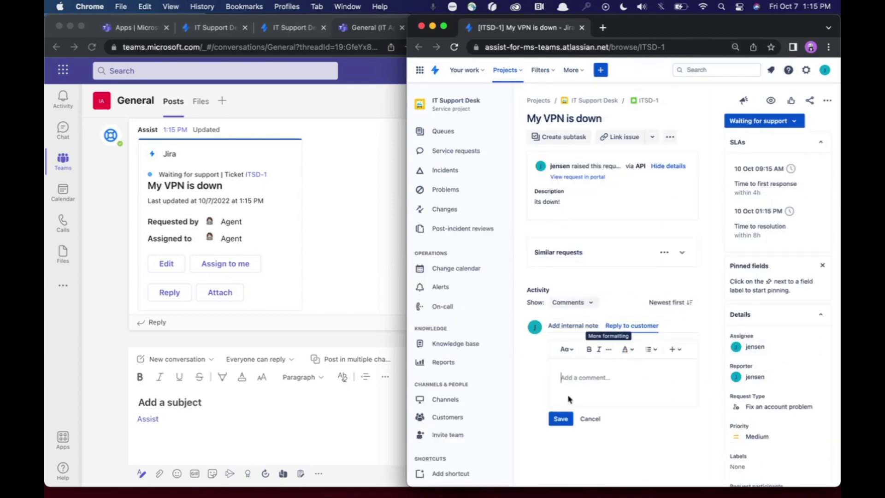
text(Hey were on it!)
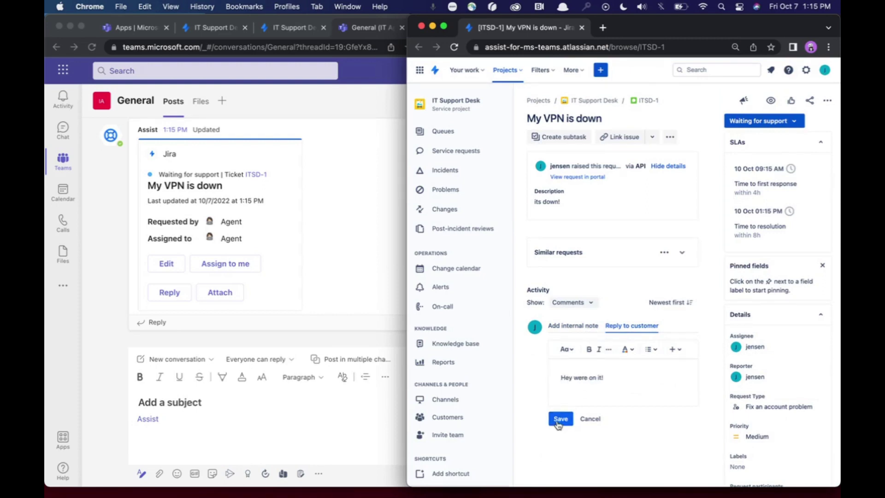
click(560, 418)
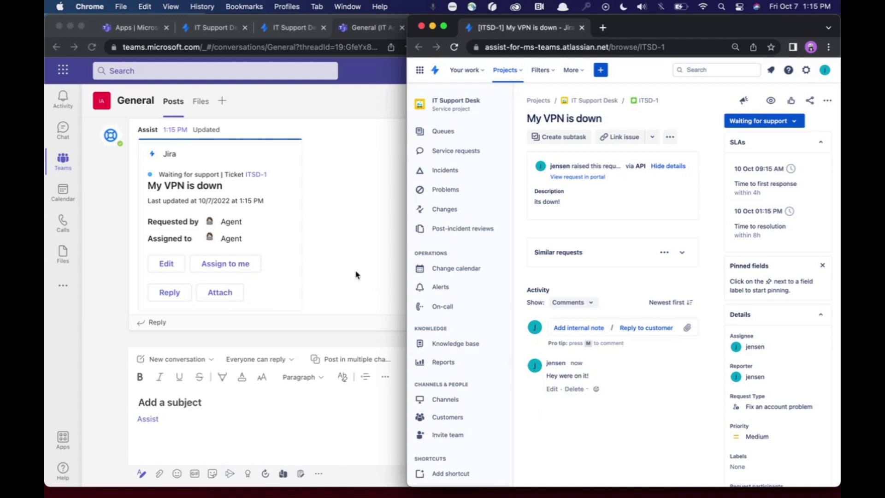
Step: Check the comment on the Teams ticket card, then send "on it!" as a reply and again as a private note
click(187, 271)
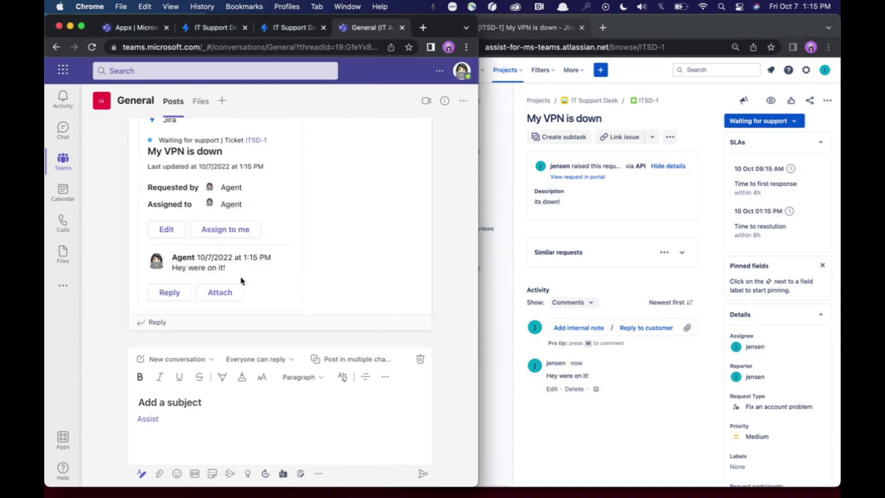
scroll(247, 277, up, 1)
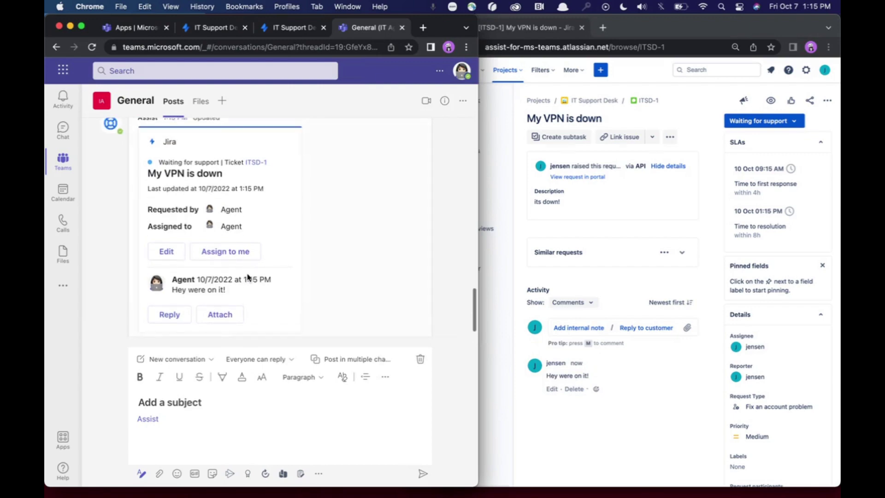
scroll(247, 277, down, 1)
click(177, 300)
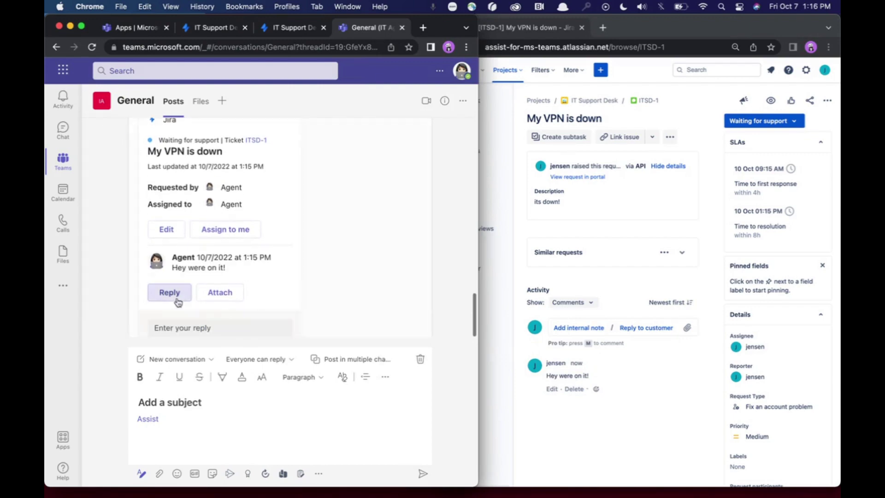
click(200, 253)
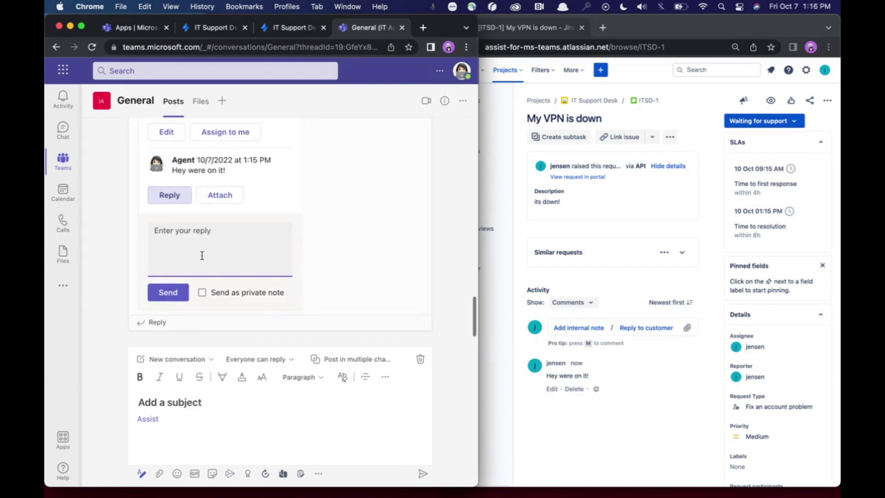
text(on it!)
click(168, 292)
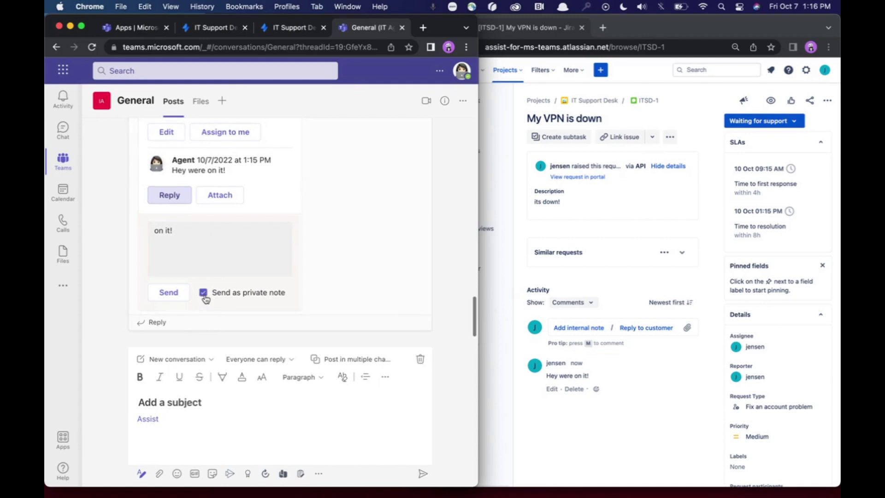
click(165, 294)
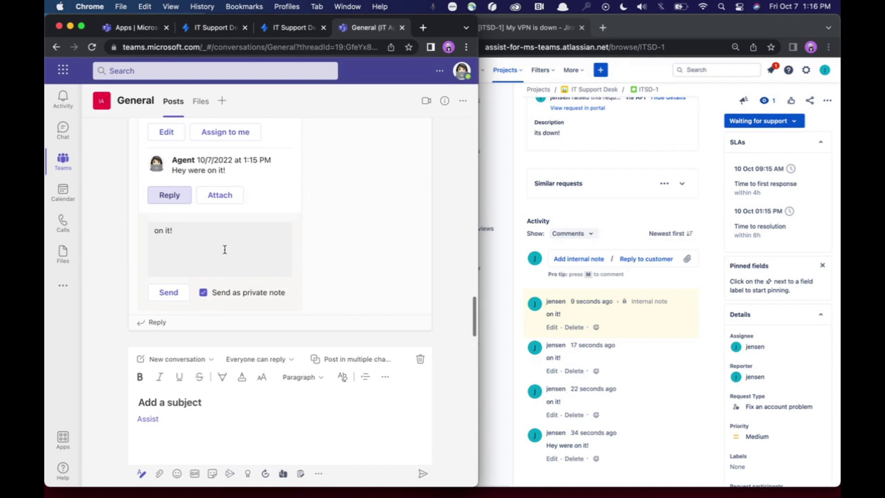
Step: Post "My VPN is down!" as a new conversation in the General channel of the Ask IT team
click(63, 159)
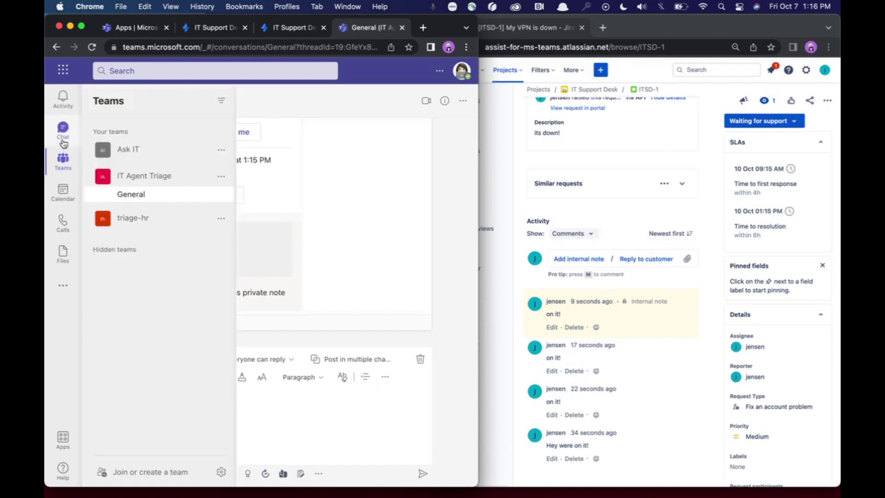
click(132, 155)
click(354, 450)
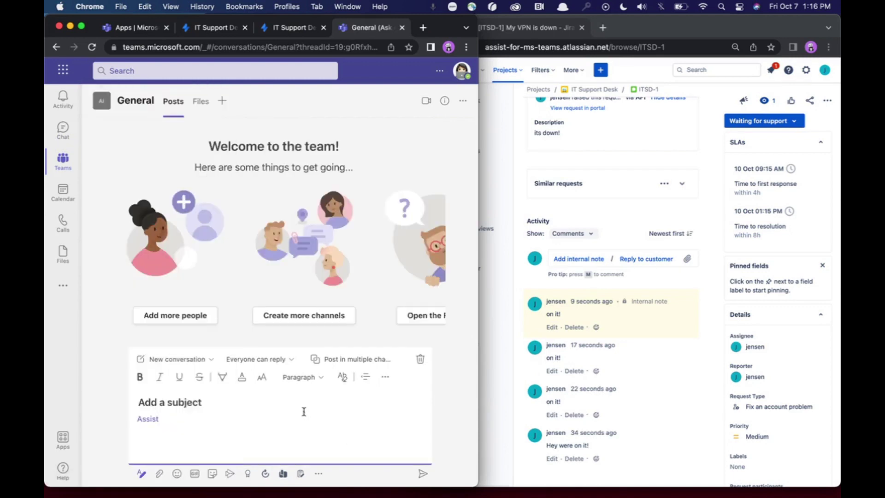
key(super+a)
key(BackSpace)
text(M)
click(422, 473)
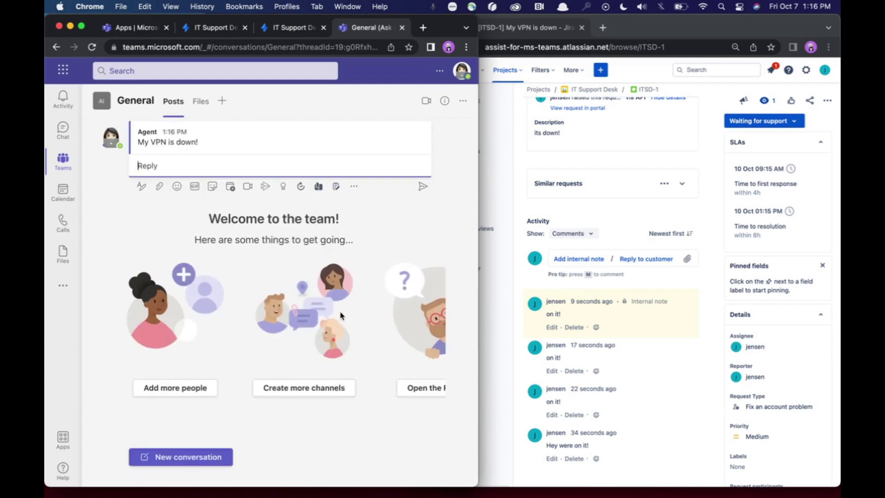
Step: Create an Assist ticket from the "My VPN is down!" message, choosing a request form and submitting it
mouse_move(424, 133)
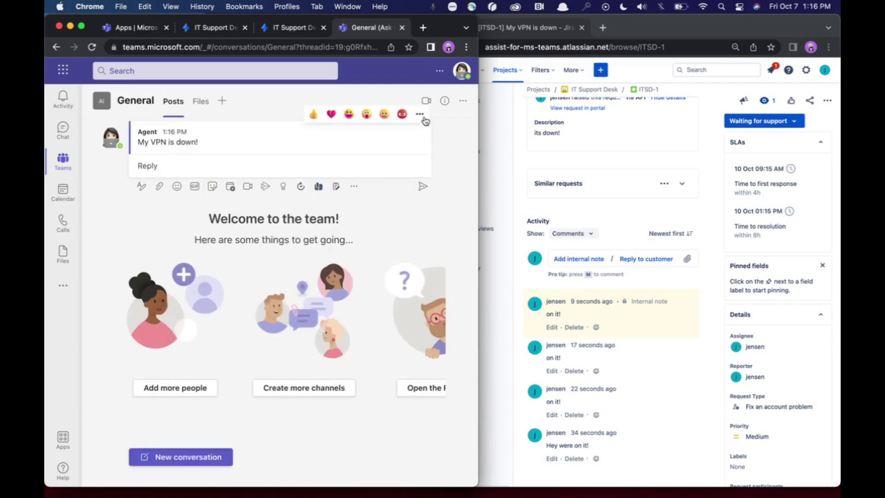
click(420, 115)
mouse_move(373, 315)
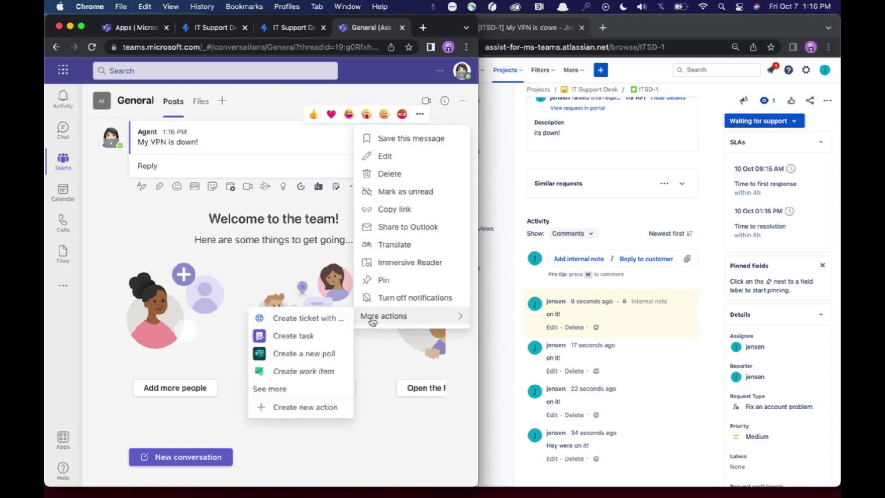
click(335, 321)
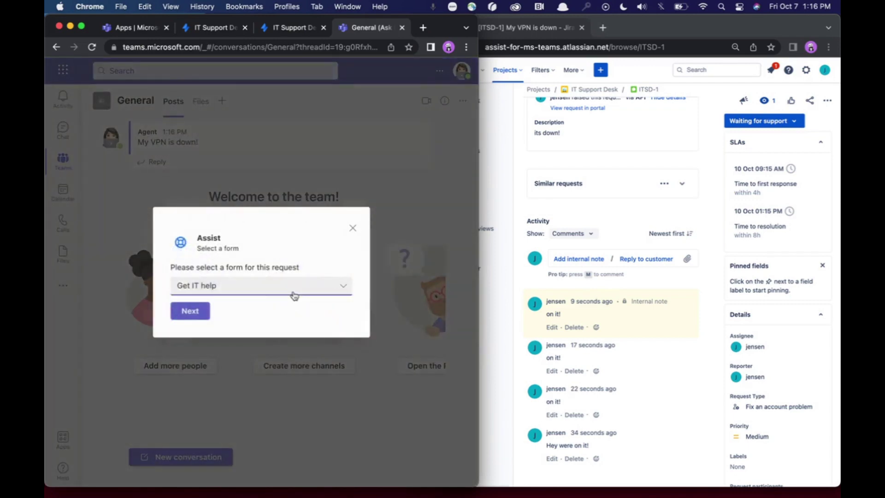
click(295, 295)
click(221, 351)
click(231, 330)
click(258, 369)
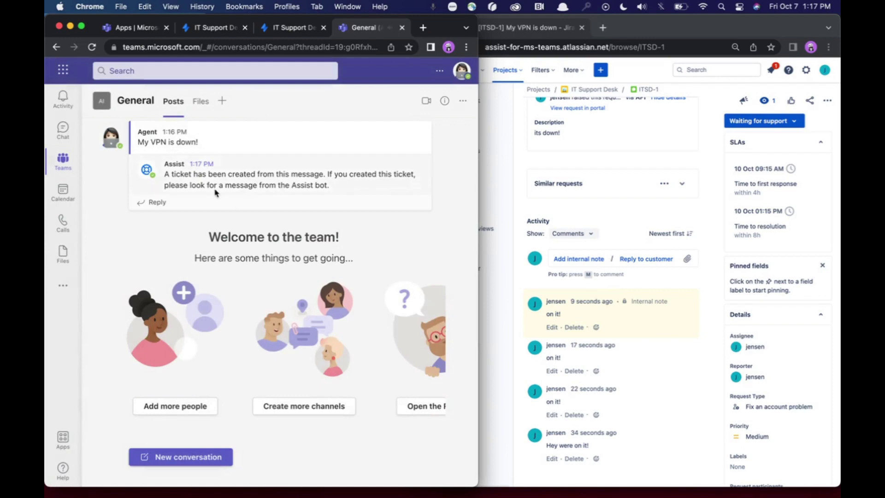
Step: Review Assist's reply to the VPN message, then check the IT Agent Triage channel and the Assist bot chat for the new ticket
drag(165, 174, 329, 186)
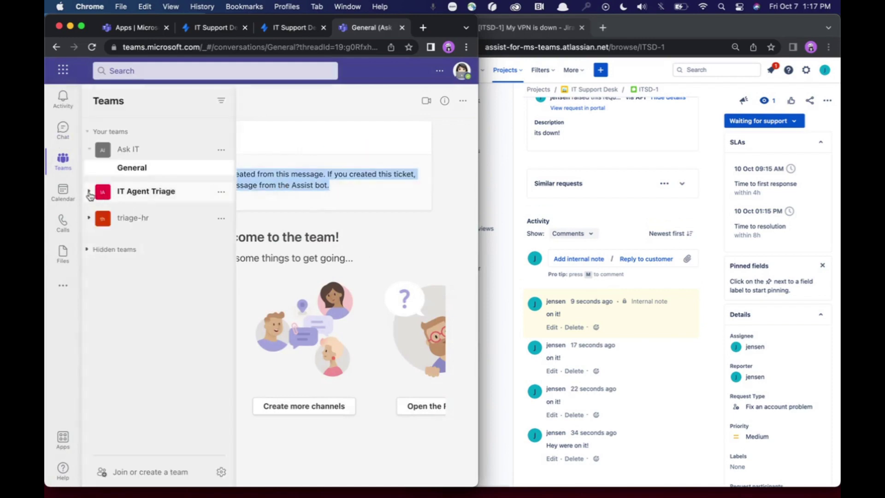
click(123, 194)
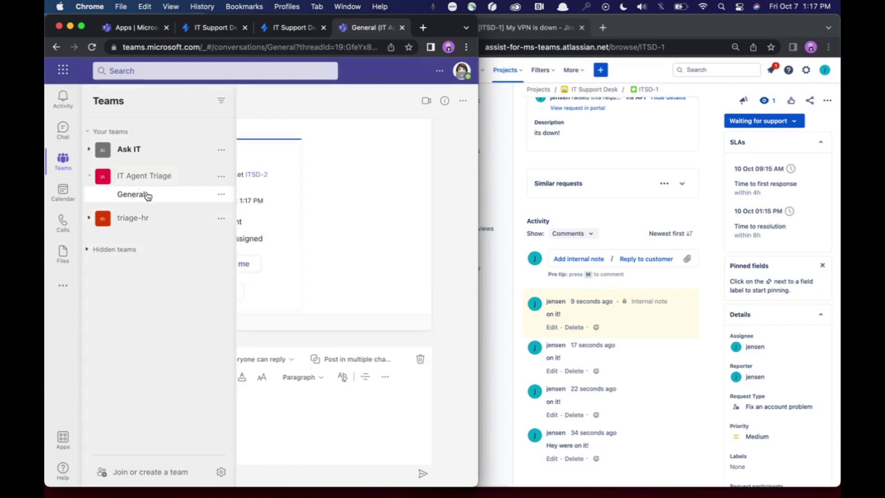
click(128, 149)
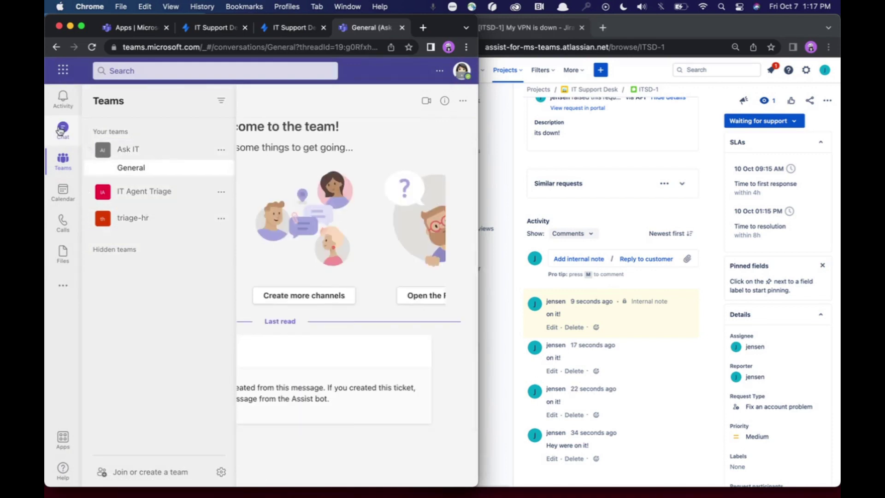
click(61, 129)
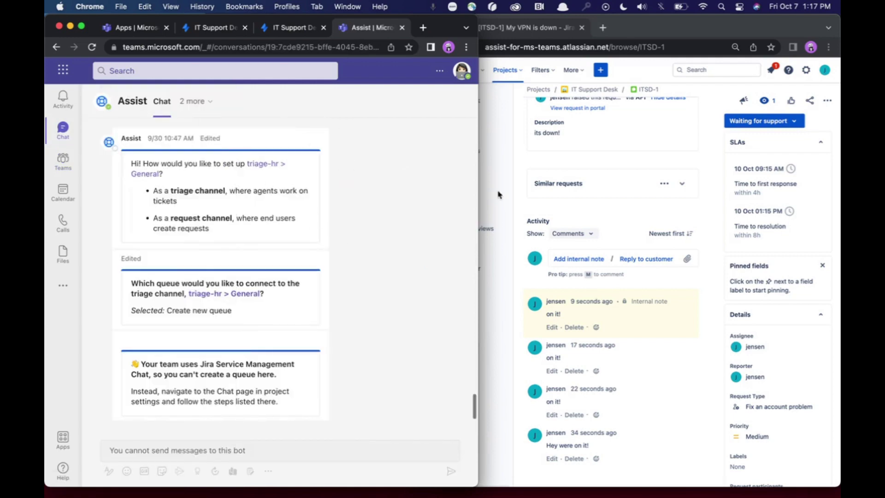
Step: Switch to the requester's IT Support Desk portal and open the Get IT help form under Common Requests
click(631, 223)
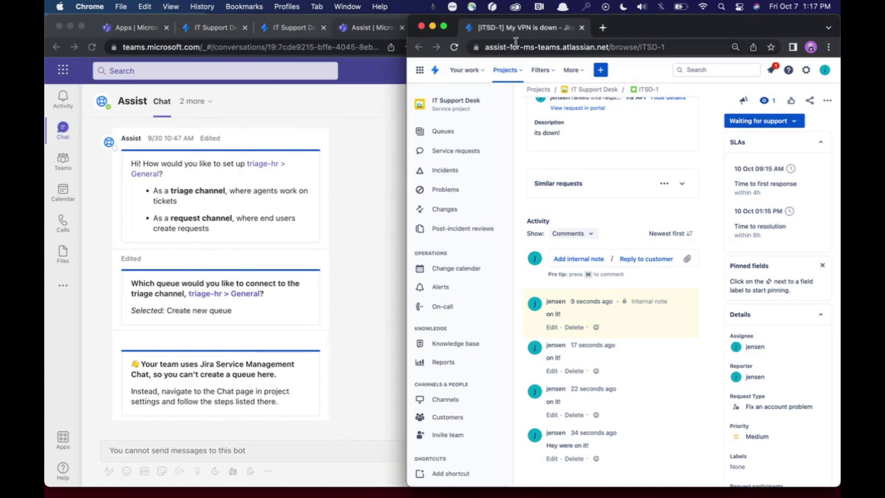
click(432, 29)
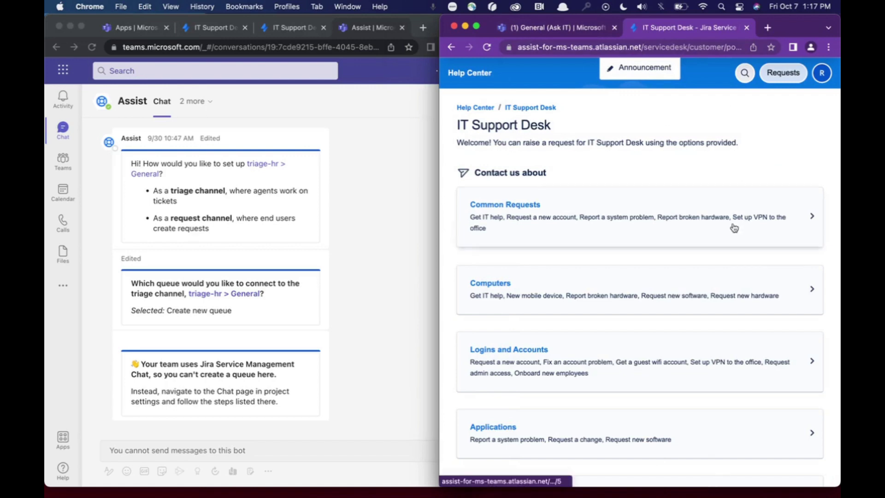
click(513, 234)
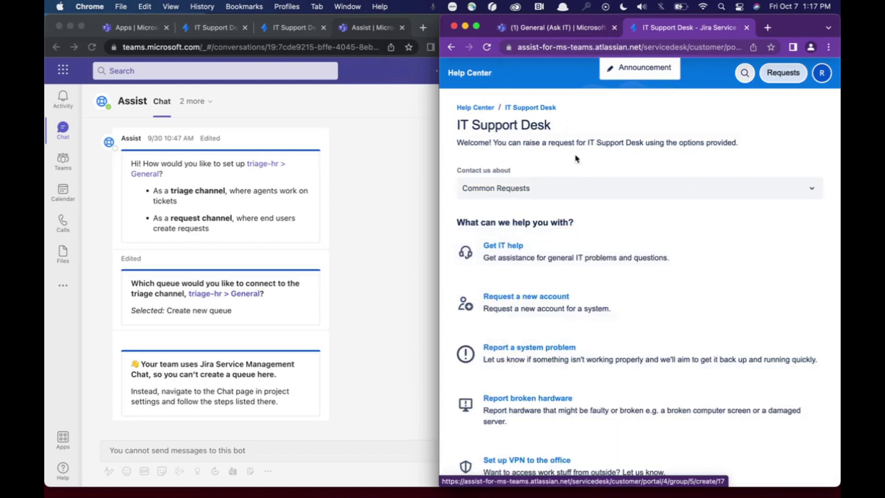
click(565, 261)
scroll(565, 261, down, 3)
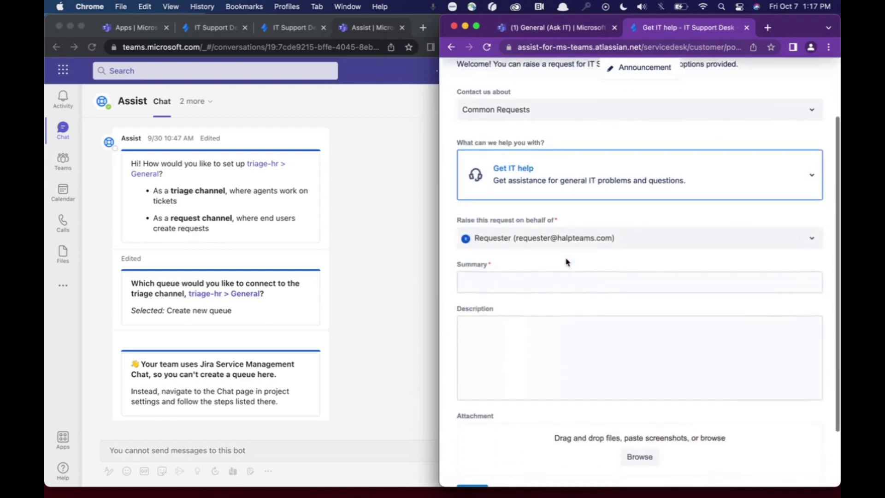
Step: Submit the help request with the summary "I'm locked out of my computer" and look over the created request
click(563, 251)
text(M)
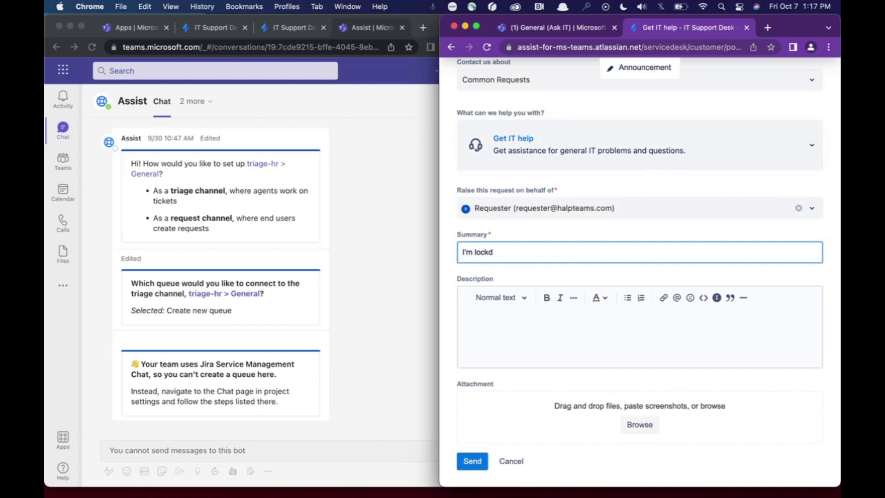
text('m locked out of my computer)
click(471, 460)
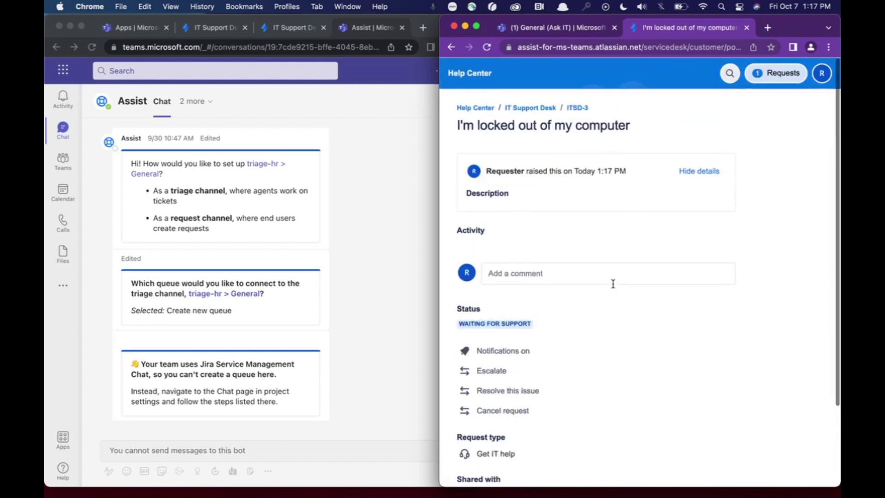
scroll(611, 283, down, 3)
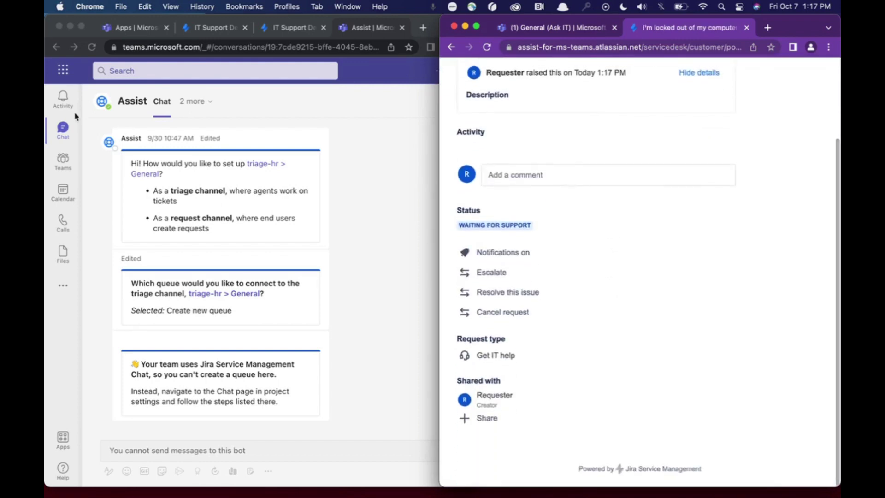
Step: Open the IT Agent Triage General channel in the agent's Teams and check the card for the locked-out computer ticket
click(62, 156)
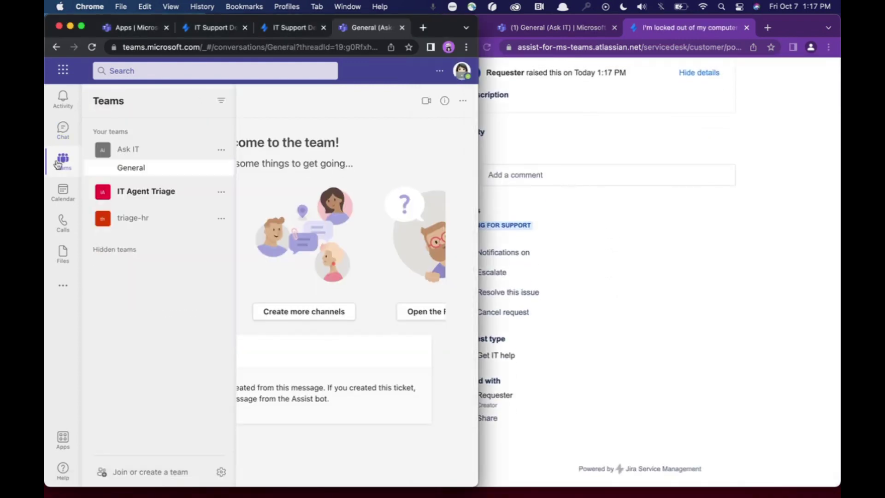
click(102, 198)
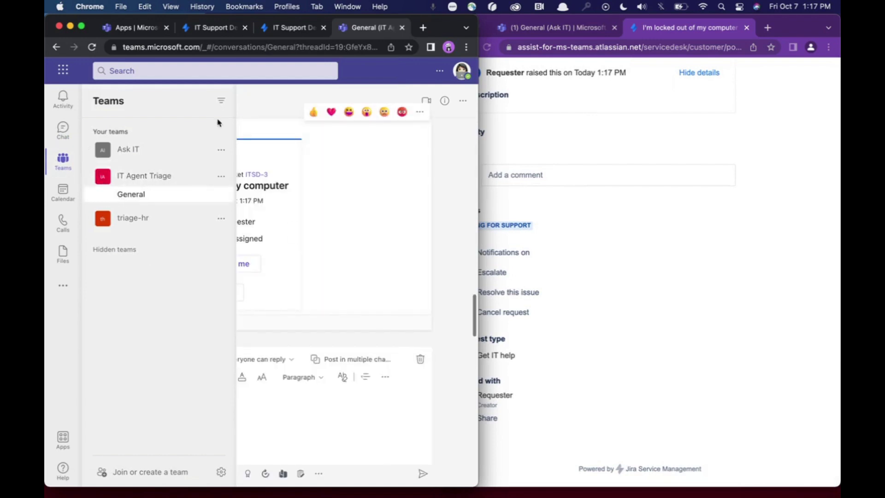
key(super+minus)
key(super+minus)
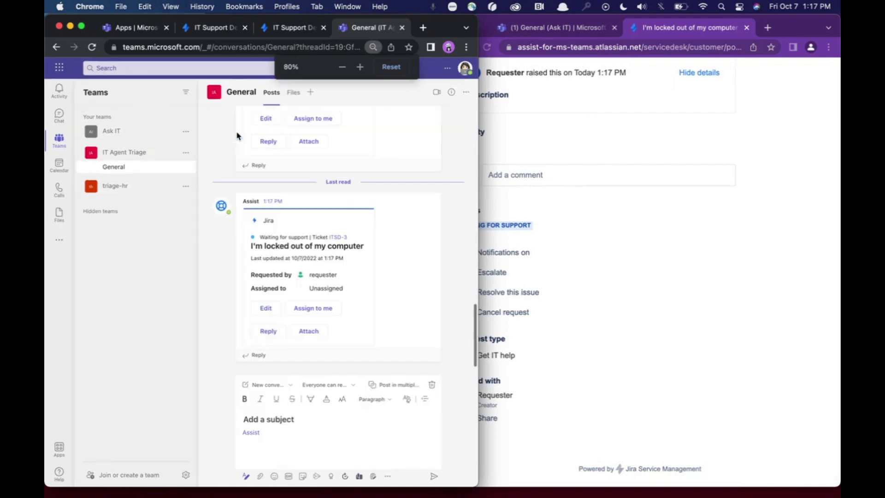
drag(250, 245, 330, 237)
click(356, 239)
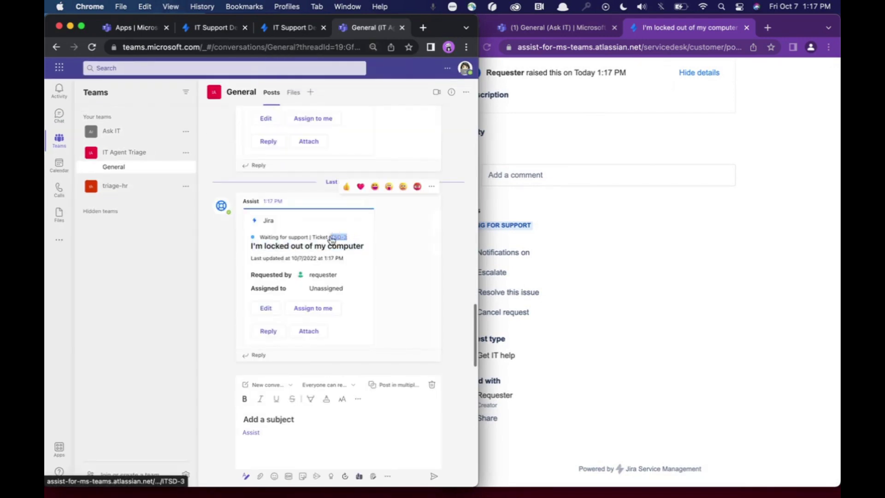
Step: Switch to the requester's Teams, close the find bar and account settings, open the Assist chat and decline desktop notifications
click(610, 251)
click(536, 28)
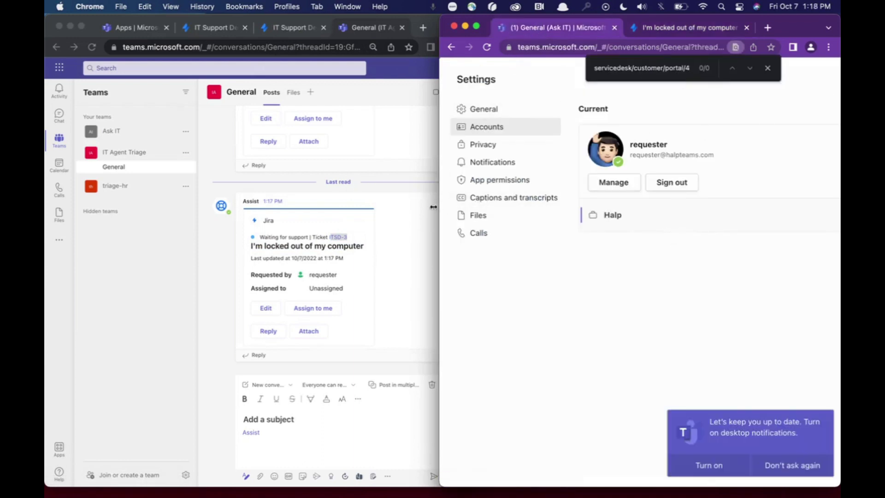
drag(437, 207, 374, 208)
click(768, 68)
click(811, 82)
click(394, 133)
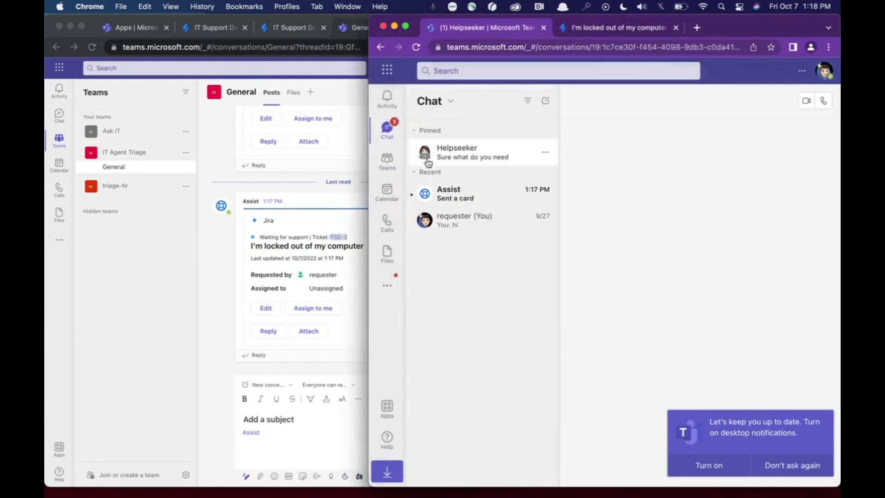
click(433, 191)
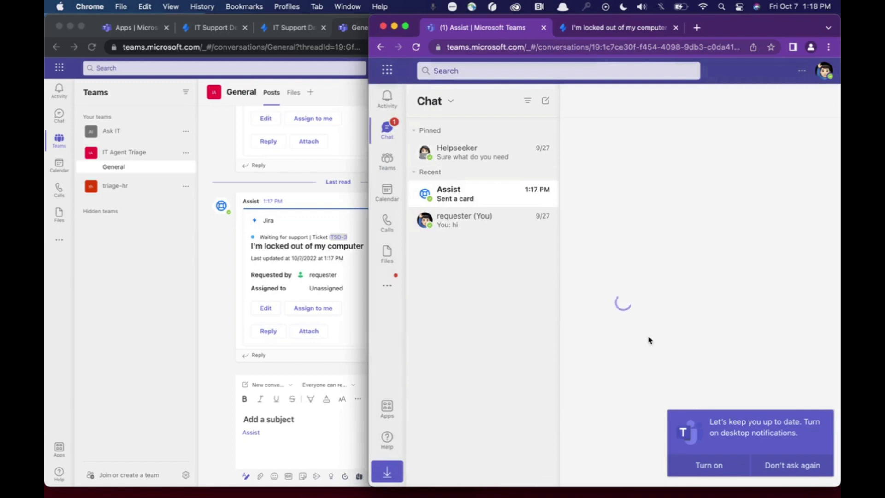
click(777, 468)
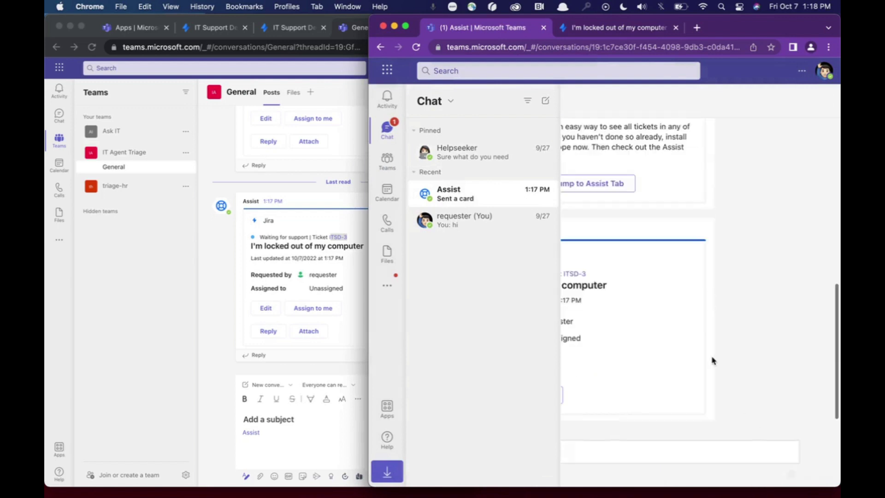
Step: Examine the "I'm locked out of my computer" ticket card in the requester's Assist chat
mouse_move(651, 275)
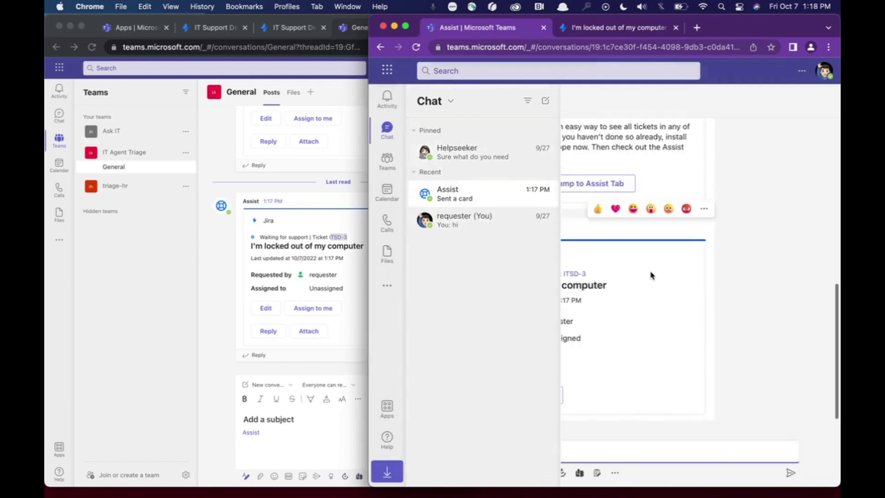
key(super+minus)
key(super+minus)
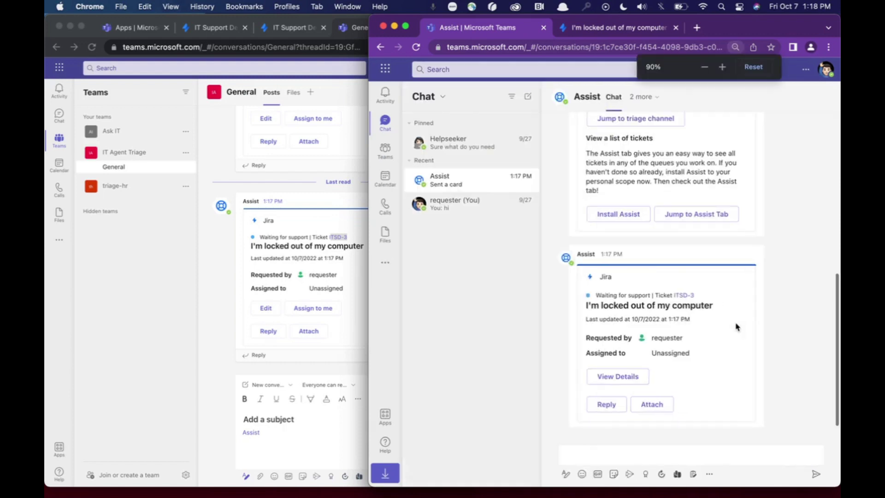
drag(586, 306, 752, 315)
click(754, 315)
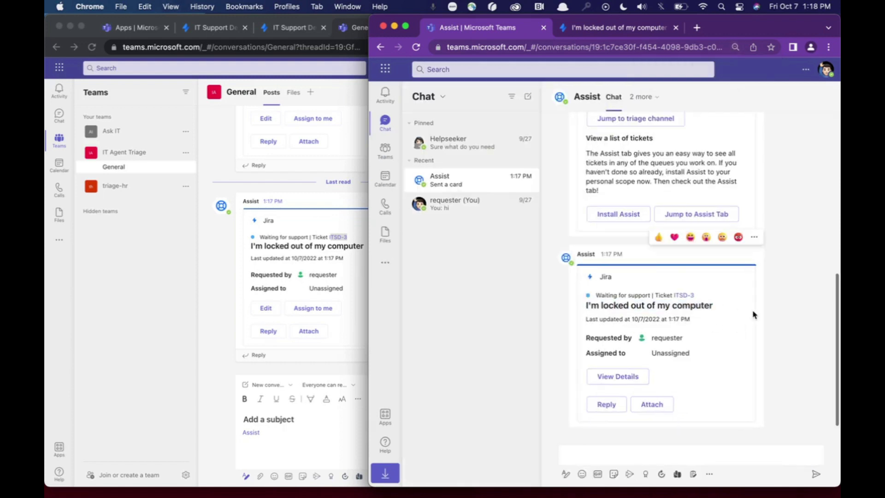
Step: Reply "I need help ASAP" on the requester's locked-out computer ticket card
click(597, 402)
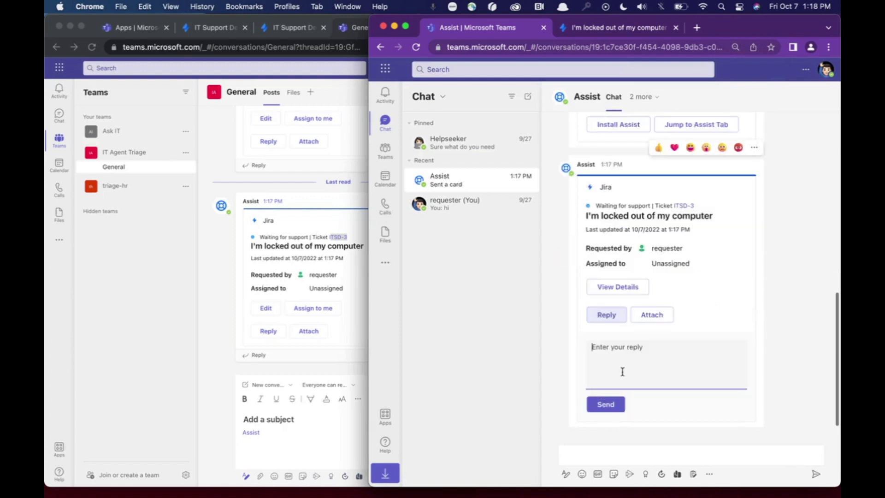
text(I need help ASAP)
click(620, 404)
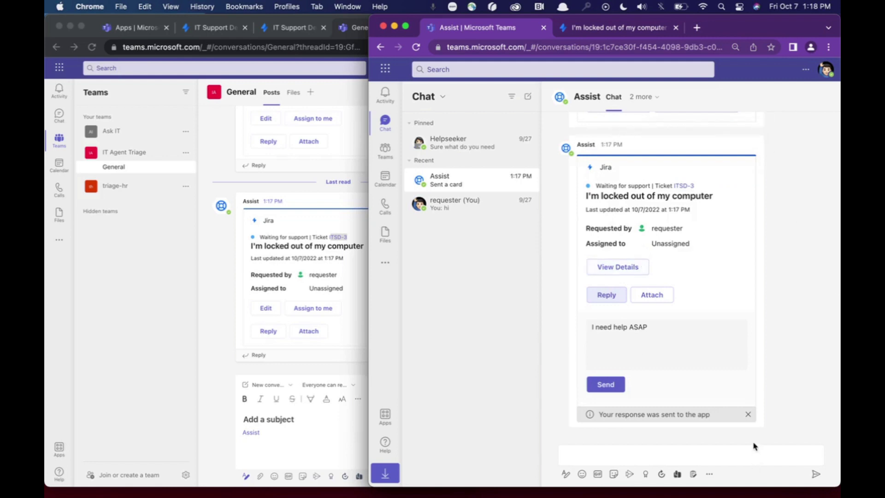
Step: Reload the locked-out computer request in the customer portal and check its activity for the requester's reply
click(600, 33)
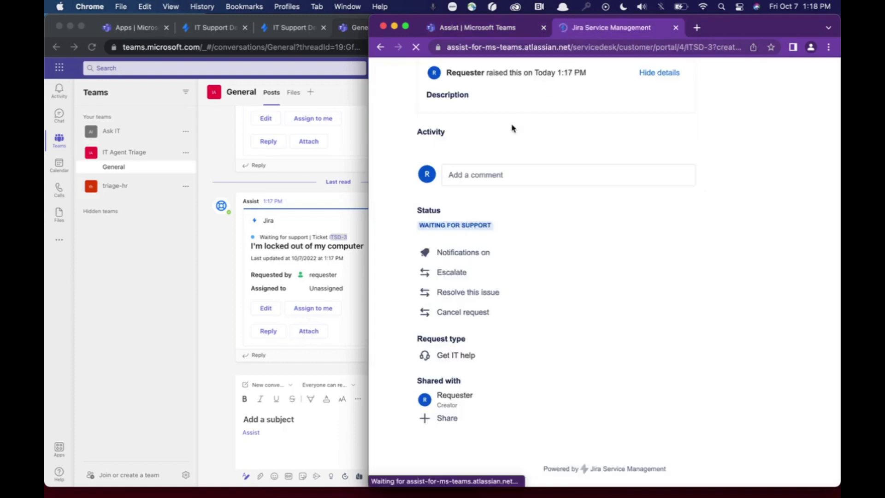
scroll(514, 127, down, 3)
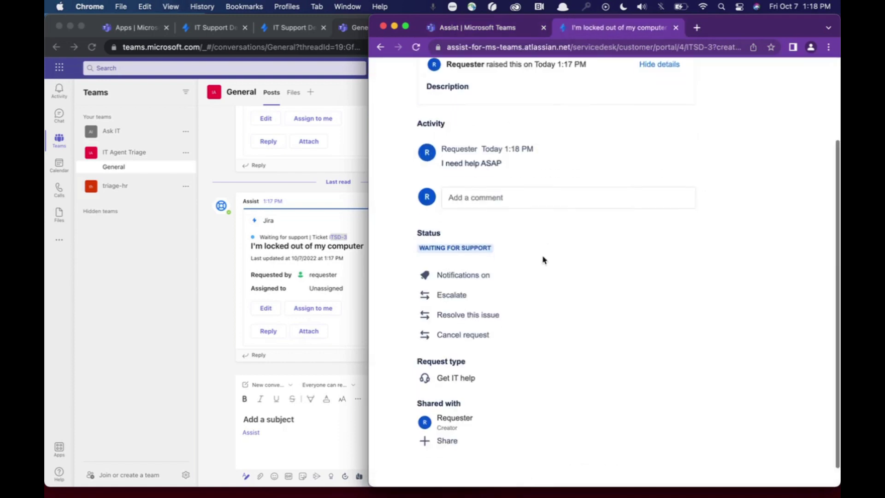
scroll(541, 260, up, 3)
drag(440, 254, 520, 278)
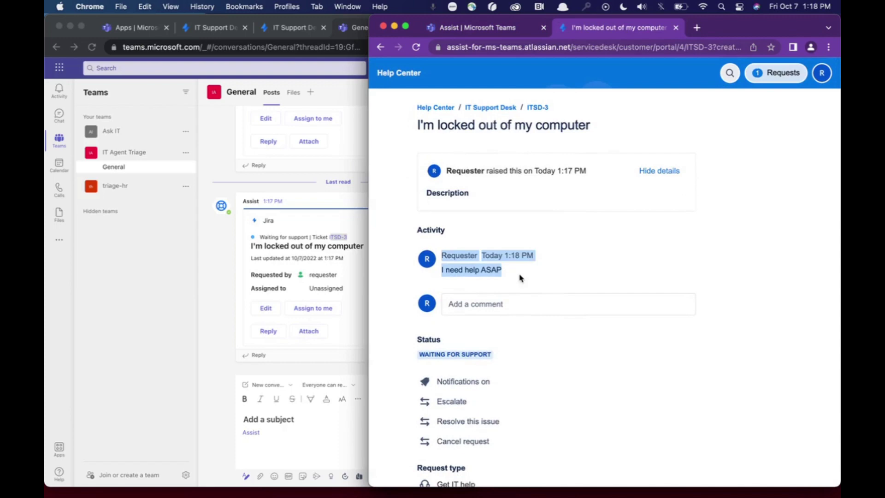
click(520, 277)
click(332, 330)
click(489, 28)
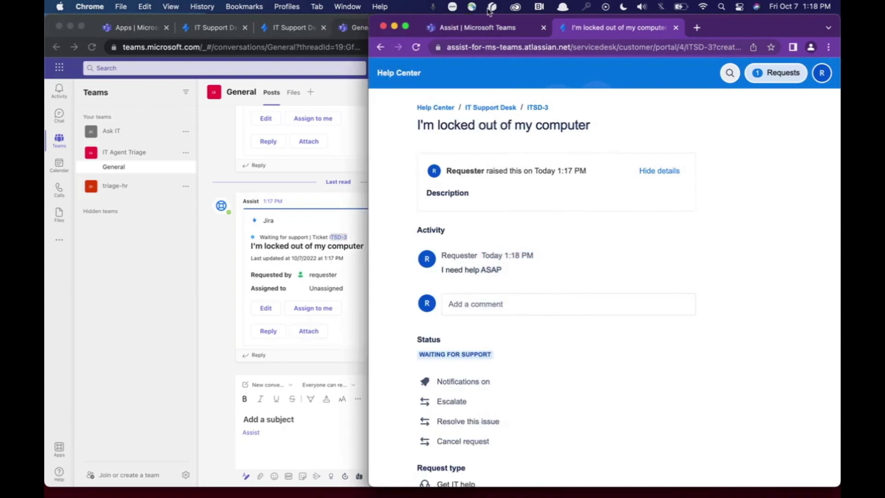
Step: Add the comment "Thank you!" to the locked-out computer request in the customer portal and save it
click(488, 28)
click(587, 31)
scroll(535, 281, down, 1)
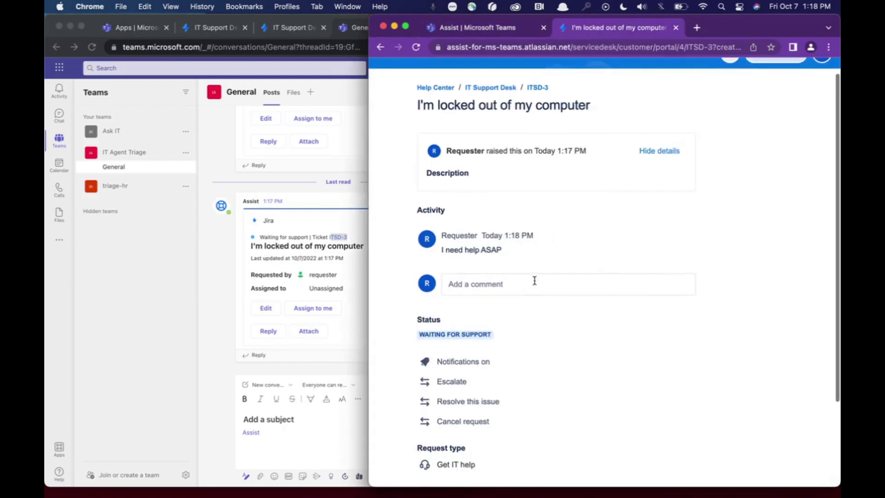
click(535, 280)
text(Thank yo)
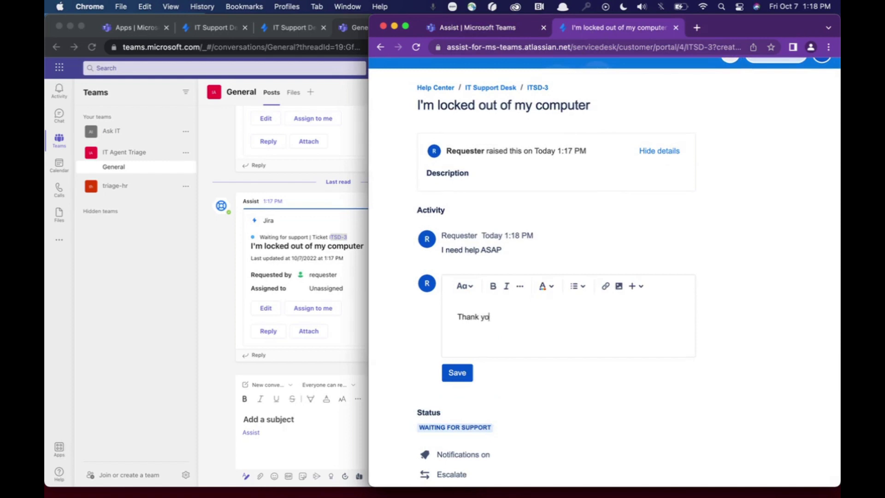
text(u!)
click(457, 372)
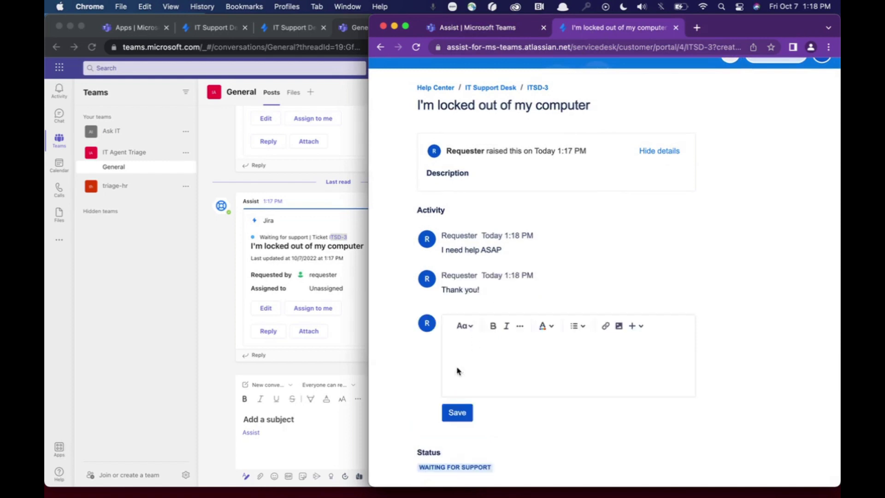
Step: Check the comments on both Teams ticket cards and open the locked-out computer ticket for editing from the agent's card in a widened window
click(460, 27)
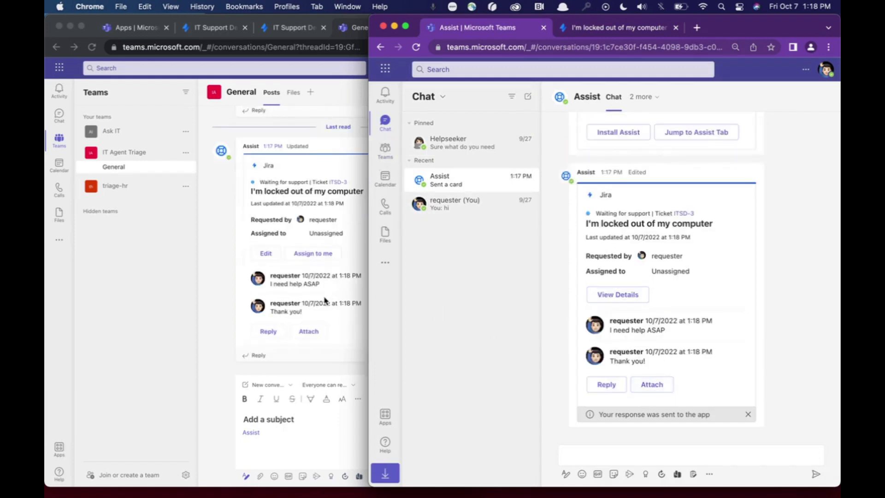
click(325, 300)
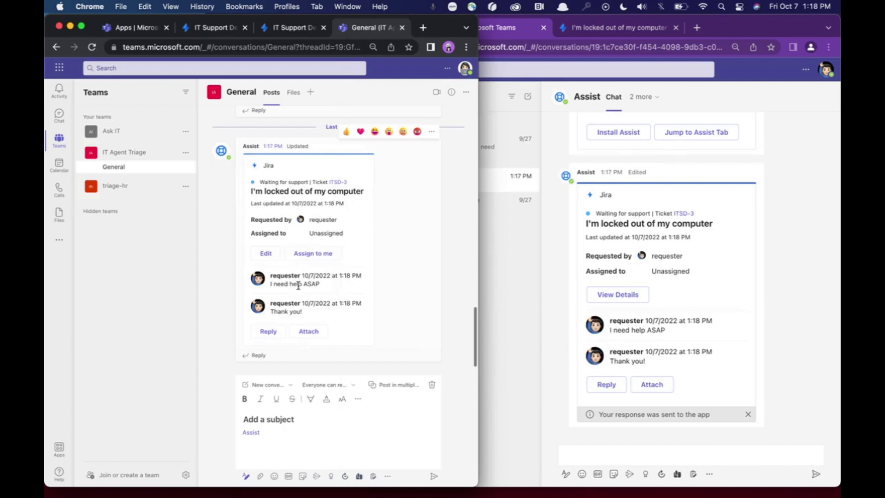
click(261, 251)
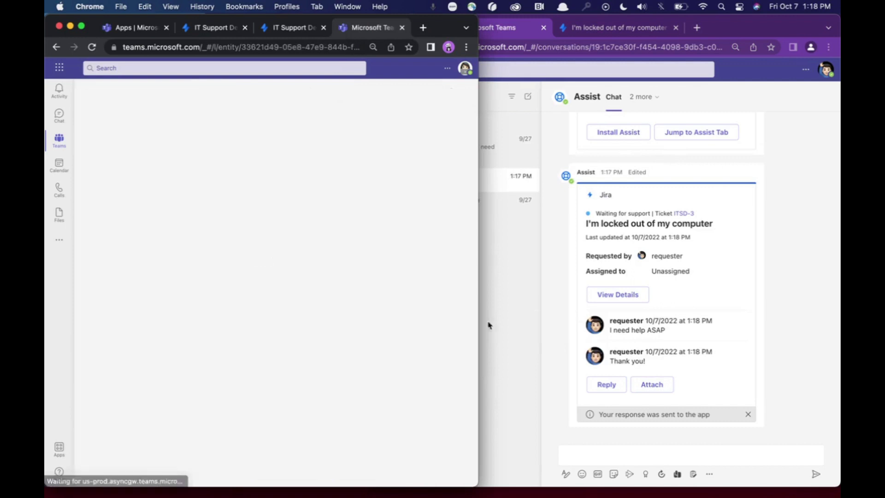
drag(478, 330, 731, 339)
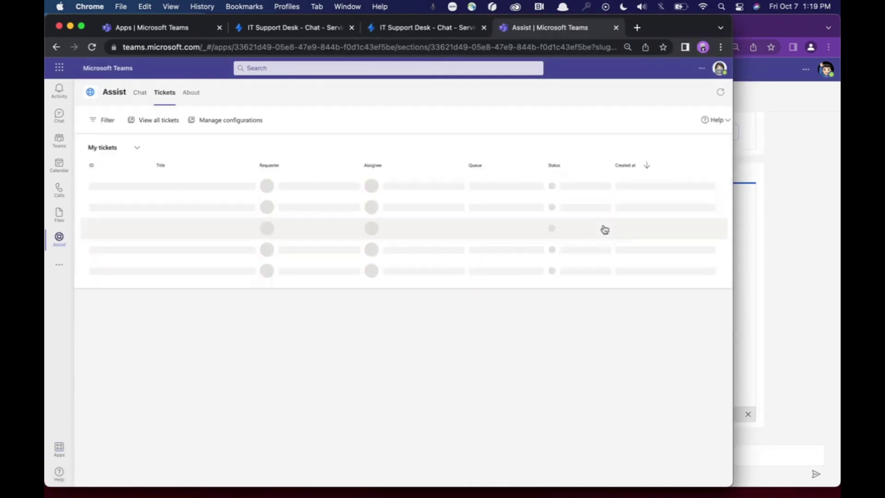
click(373, 187)
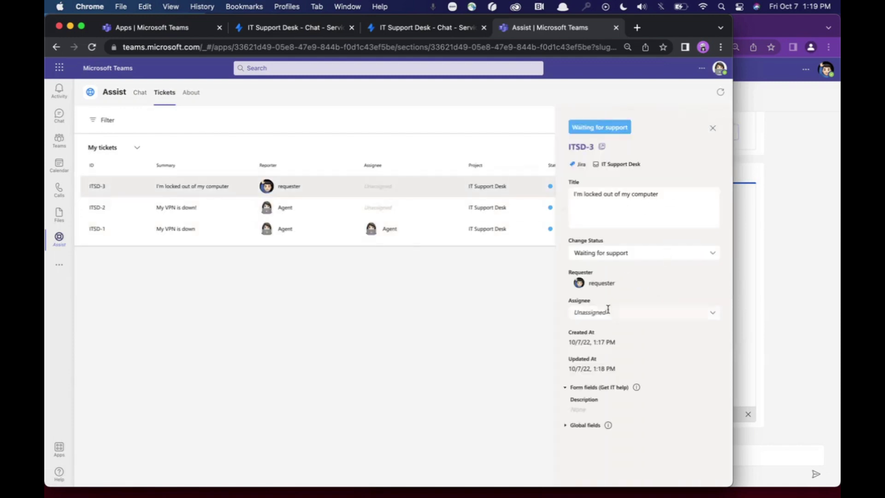
Step: Open the "My VPN is down!" ticket ITSD-2, change its status to Escalated and save it
click(123, 211)
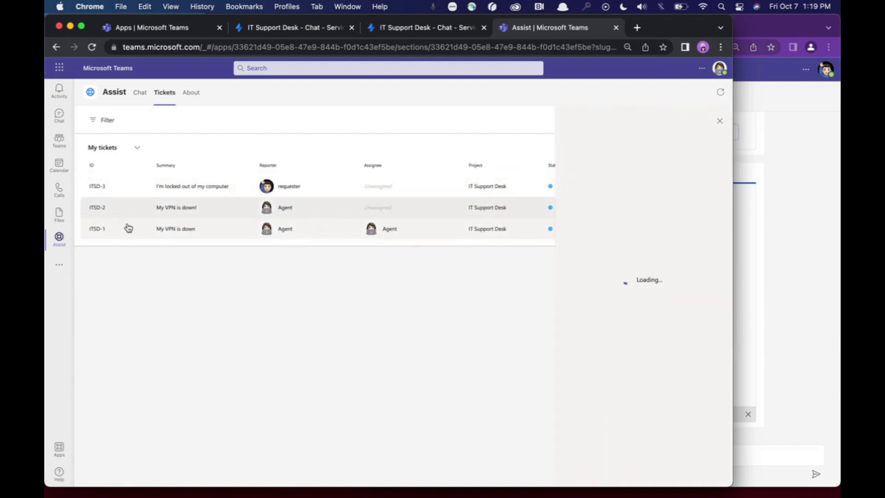
click(144, 188)
click(145, 202)
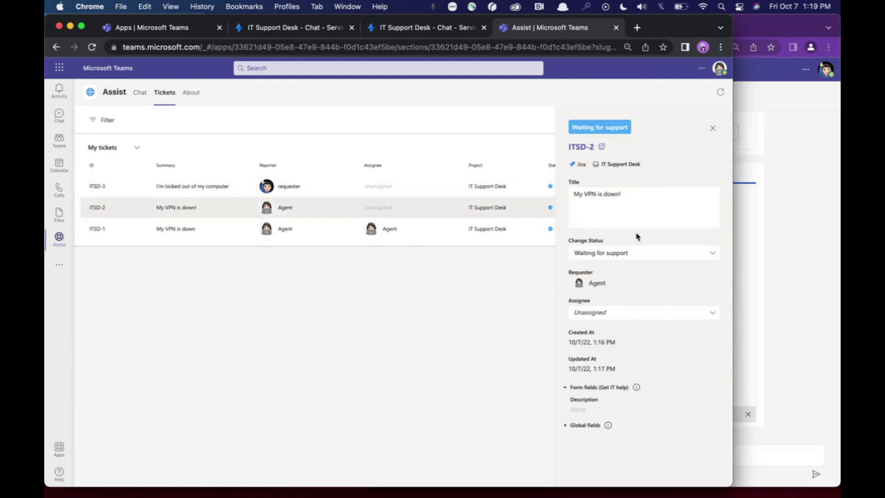
click(651, 253)
click(618, 296)
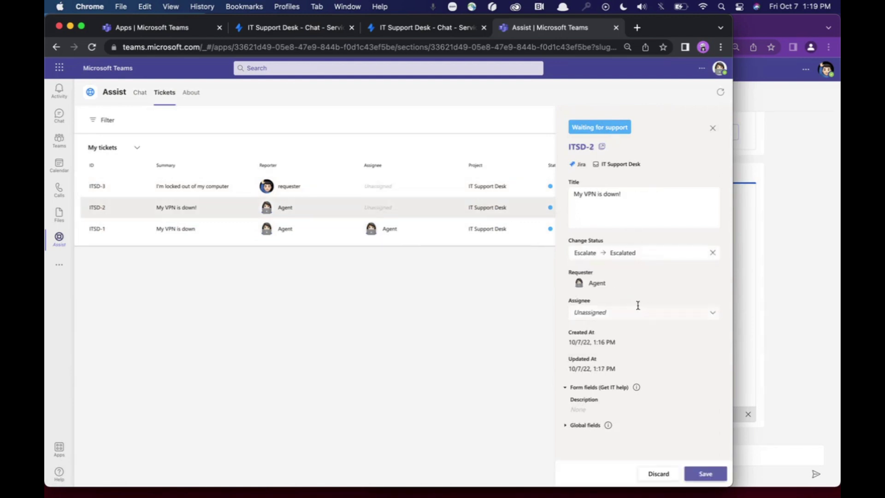
click(705, 474)
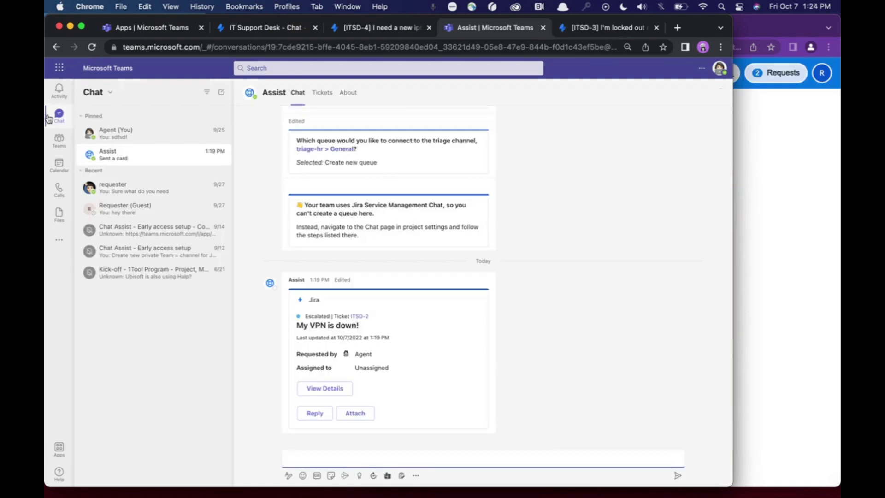
Step: Switch to the requester's Teams and send "I need help ASAP!" in the Helpseeker chat
click(783, 225)
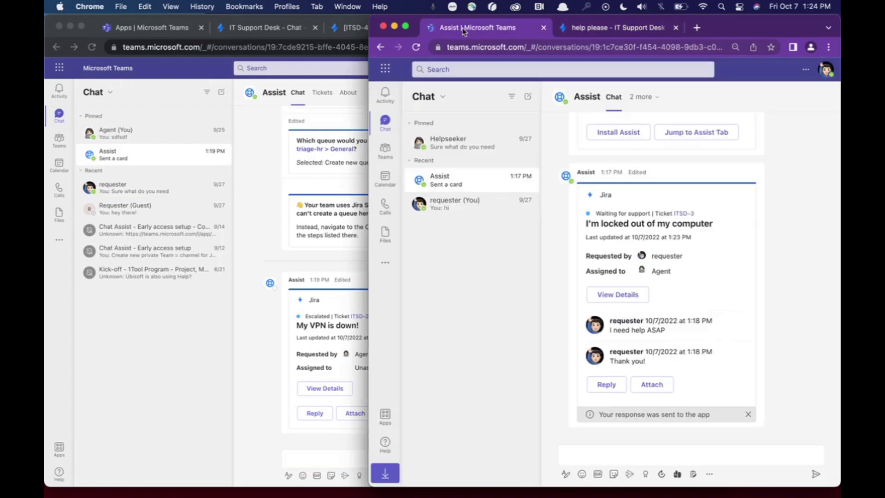
click(464, 29)
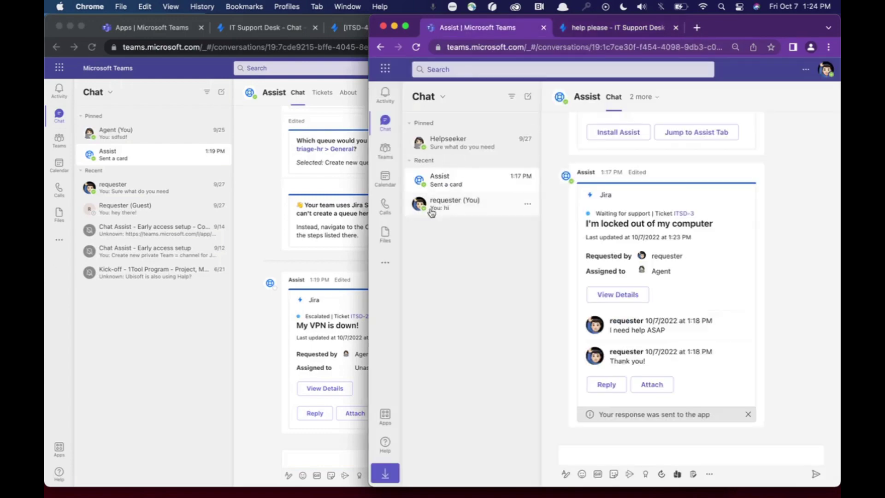
click(460, 143)
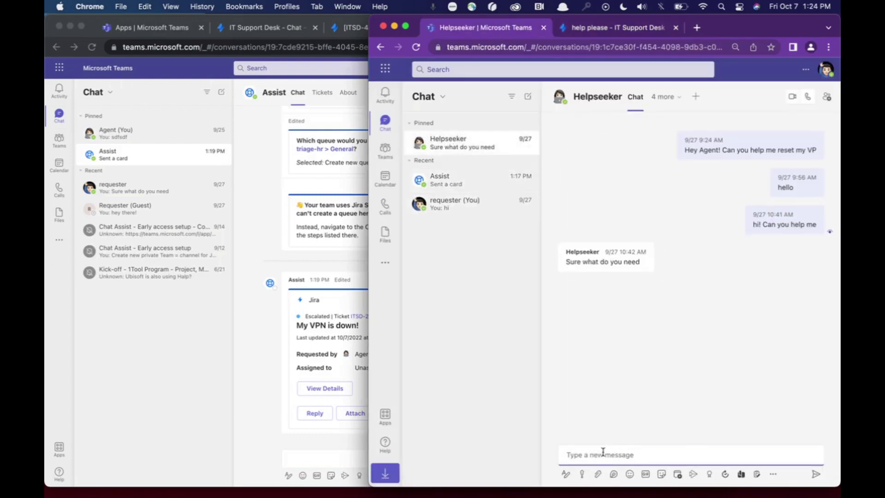
text(I need help ASAP!)
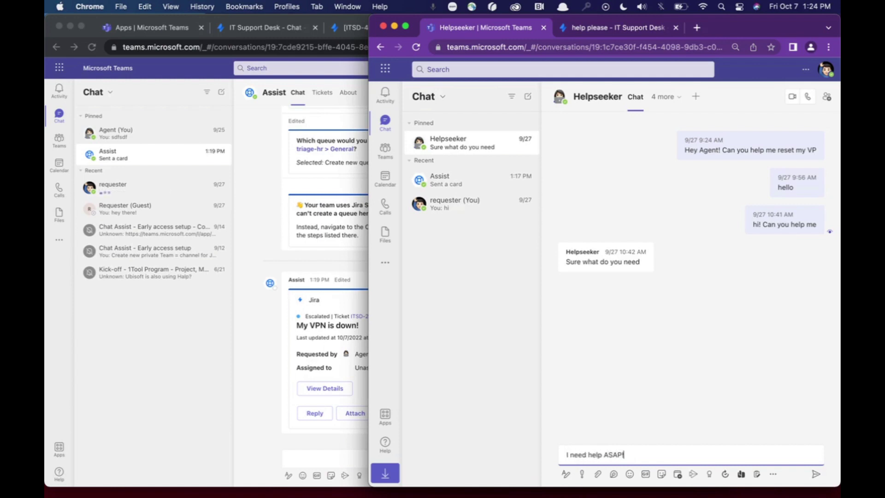
key(Return)
Step: In the agent's Teams, create an Assist ticket from the requester's "I need help ASAP!" message using the Get IT help form
click(164, 332)
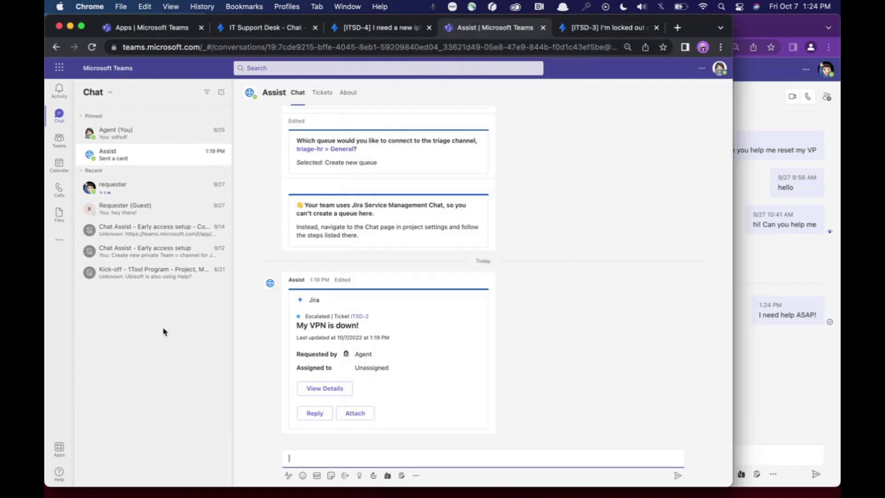
click(165, 181)
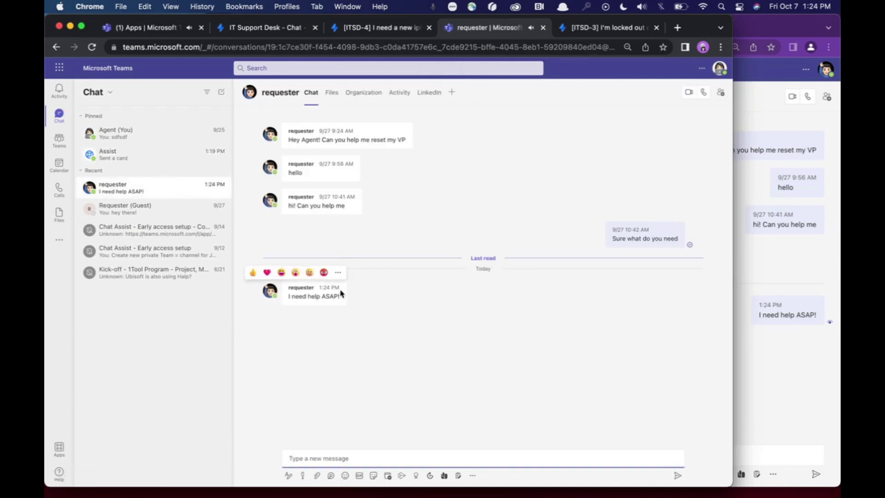
click(338, 272)
mouse_move(382, 254)
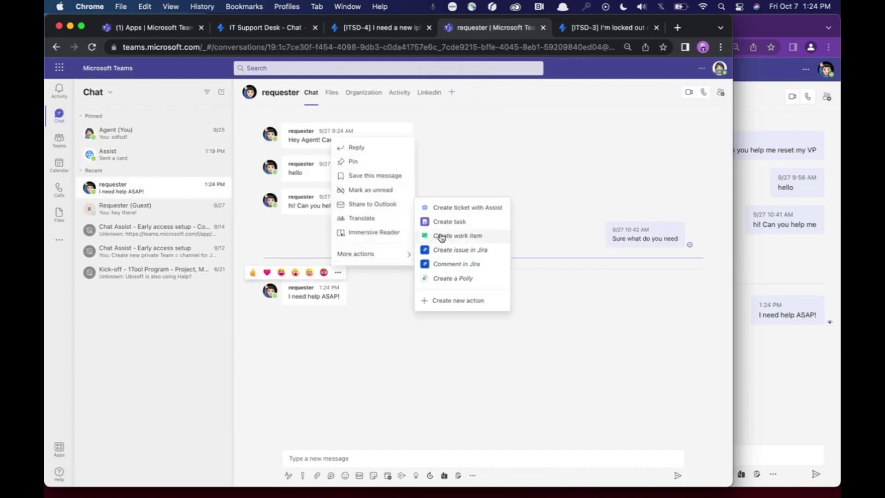
click(451, 207)
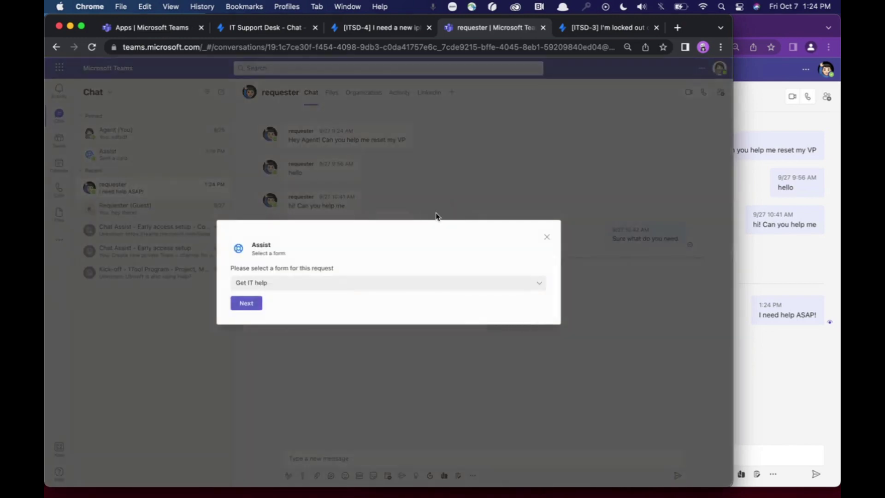
click(244, 308)
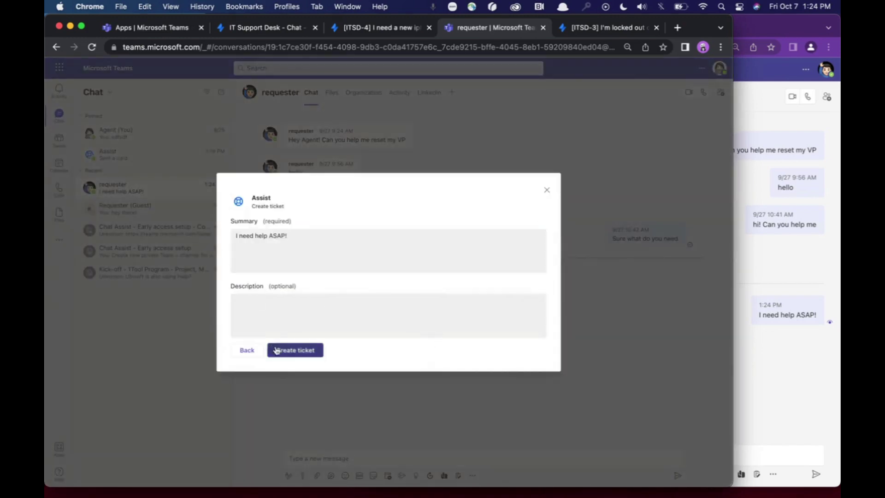
click(279, 351)
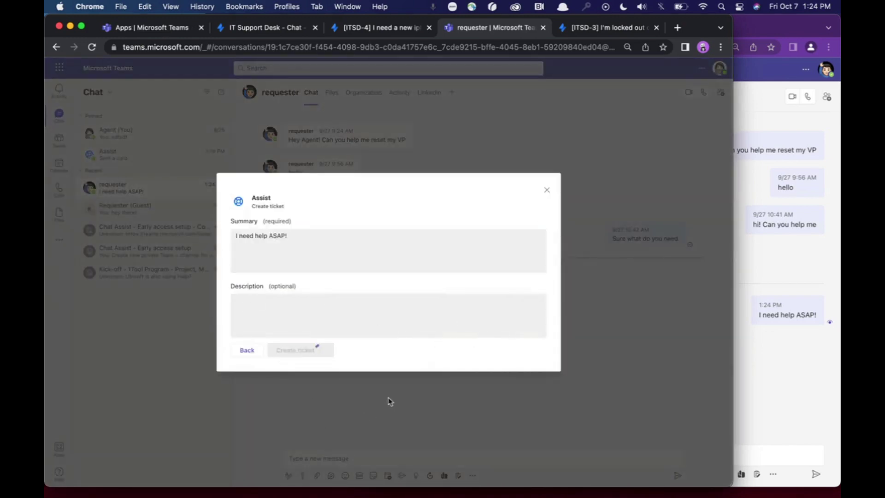